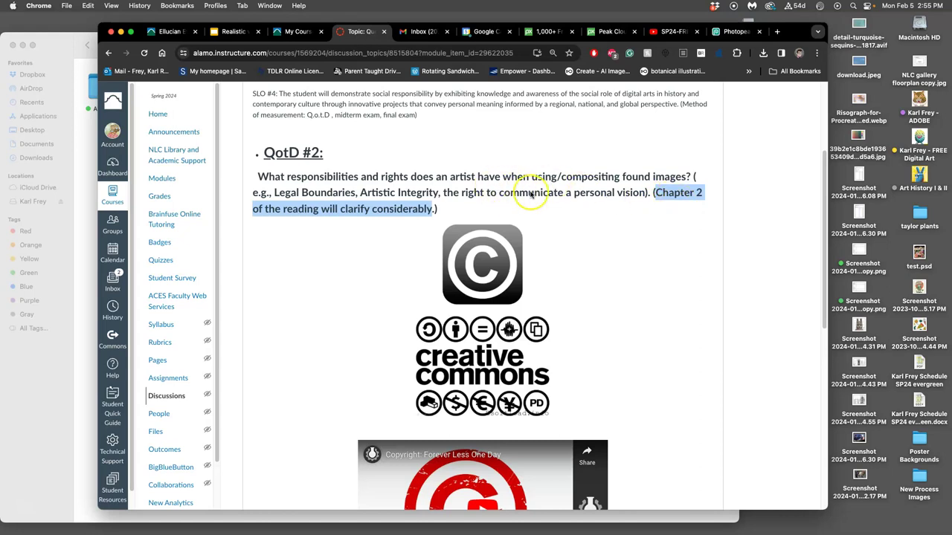
# Open the linked Google Slides presentation for the QotD #2 topic in a new browser tab and switch to it.
pyautogui.scroll(-2, 630, 255)
pyautogui.scroll(-8, 631, 254)
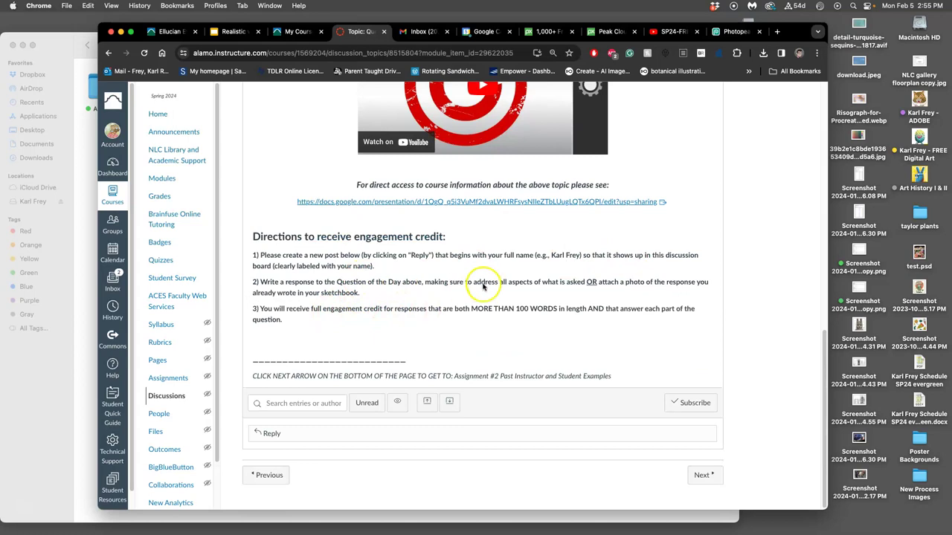
pyautogui.rightClick(529, 203)
pyautogui.click(569, 209)
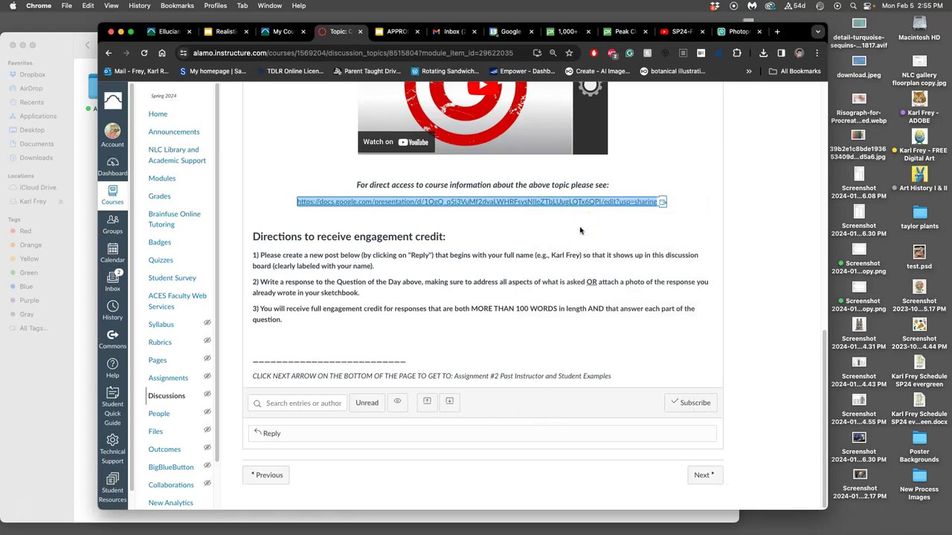
pyautogui.scroll(2, 562, 231)
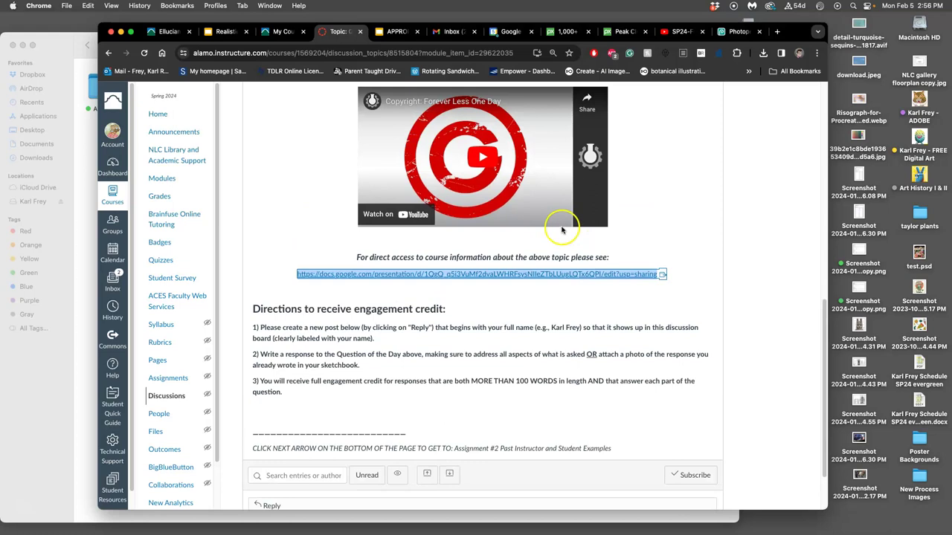
pyautogui.moveTo(797, 26); pyautogui.dragTo(799, 51)
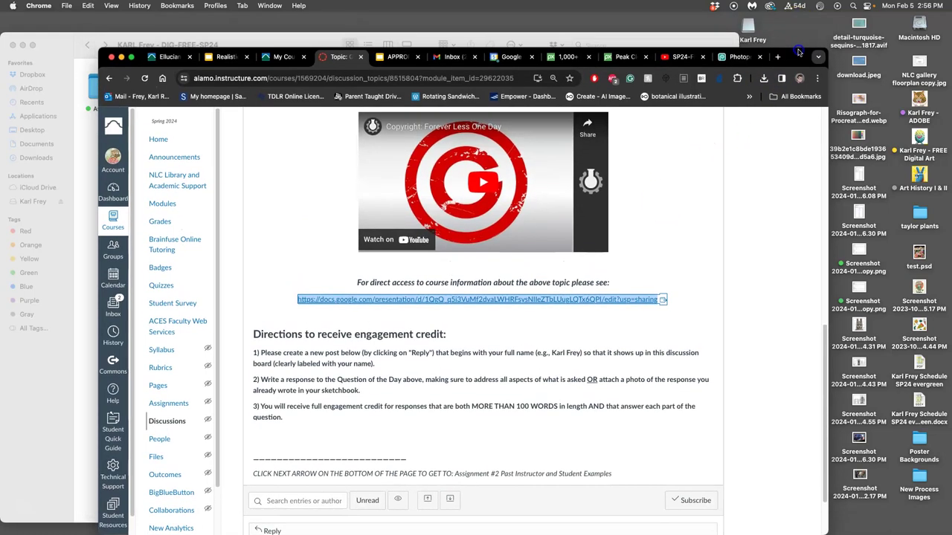
pyautogui.click(401, 57)
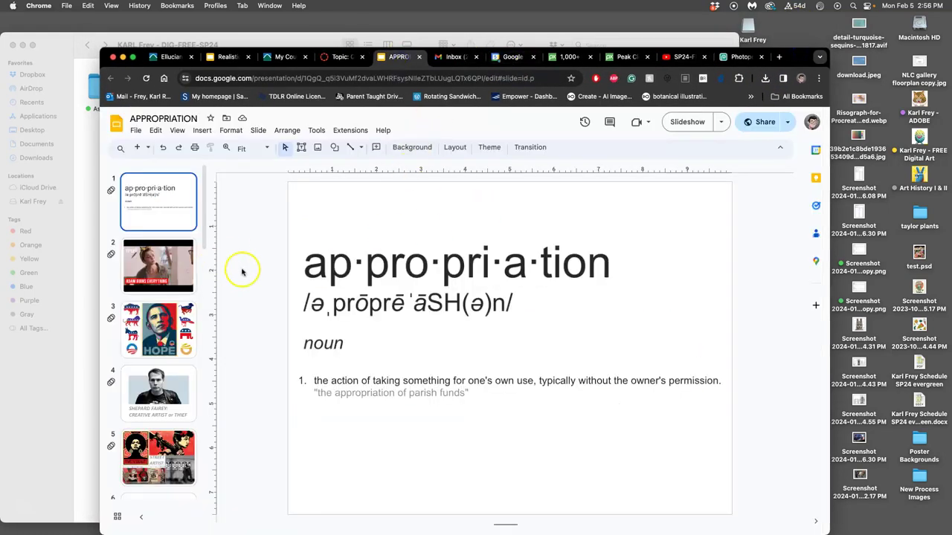
# Look through the slides of the APPROPRIATION presentation and close it, returning to the discussion page.
pyautogui.scroll(-3, 191, 342)
pyautogui.scroll(-15, 191, 343)
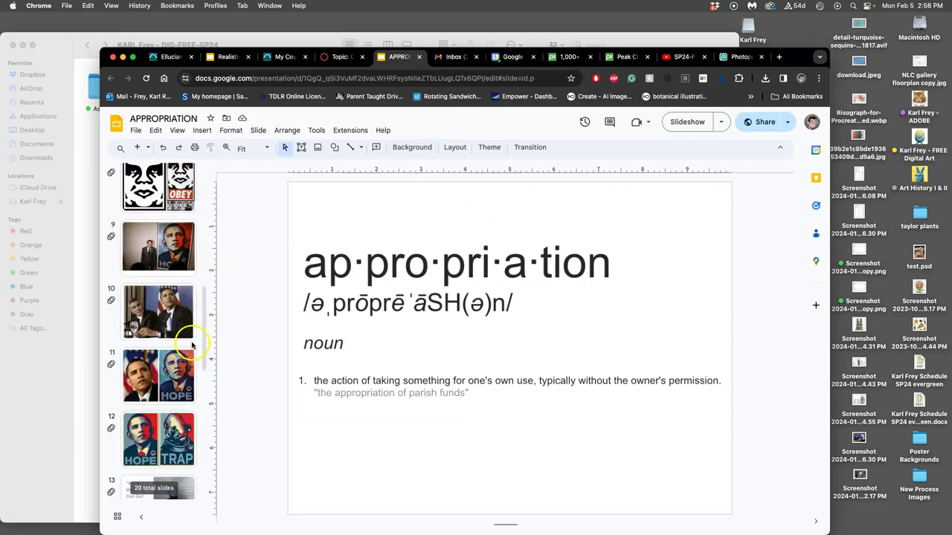
pyautogui.scroll(-5, 191, 343)
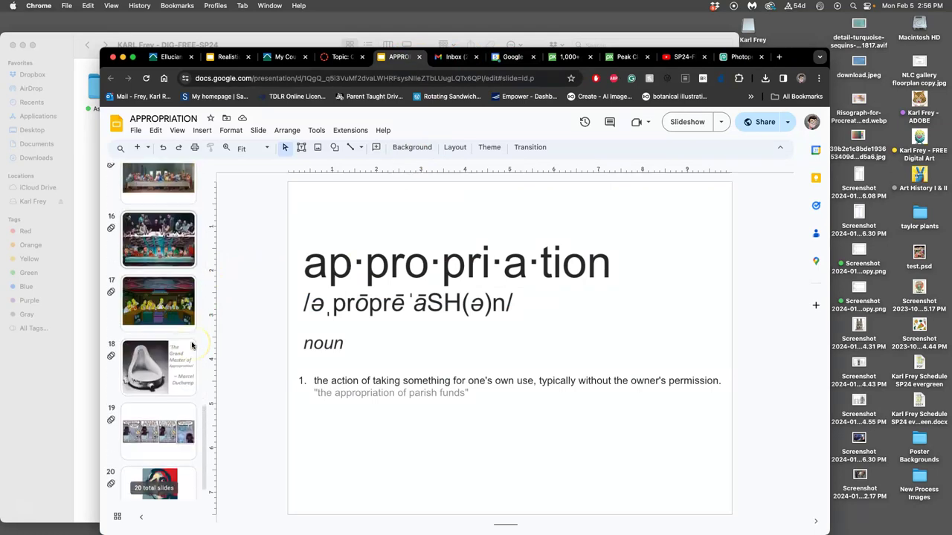
pyautogui.scroll(20, 192, 343)
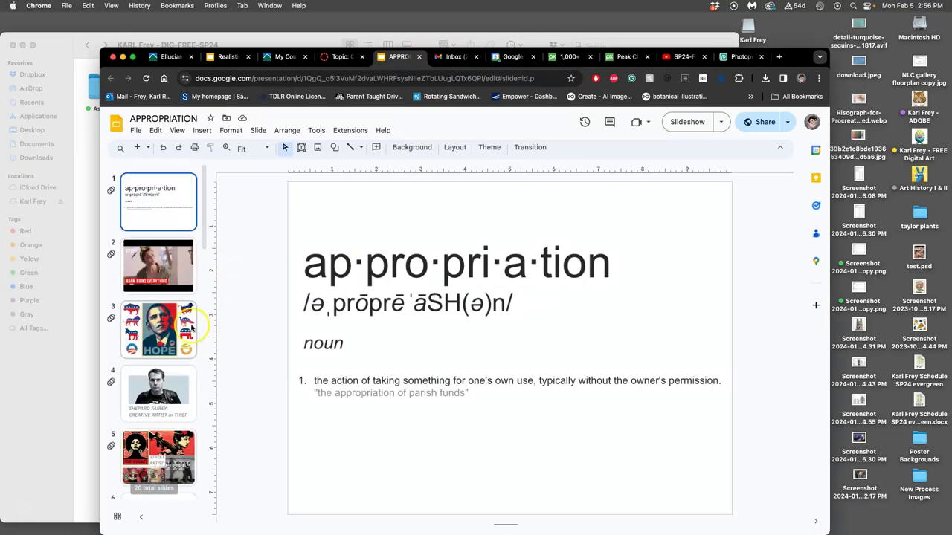
pyautogui.click(418, 56)
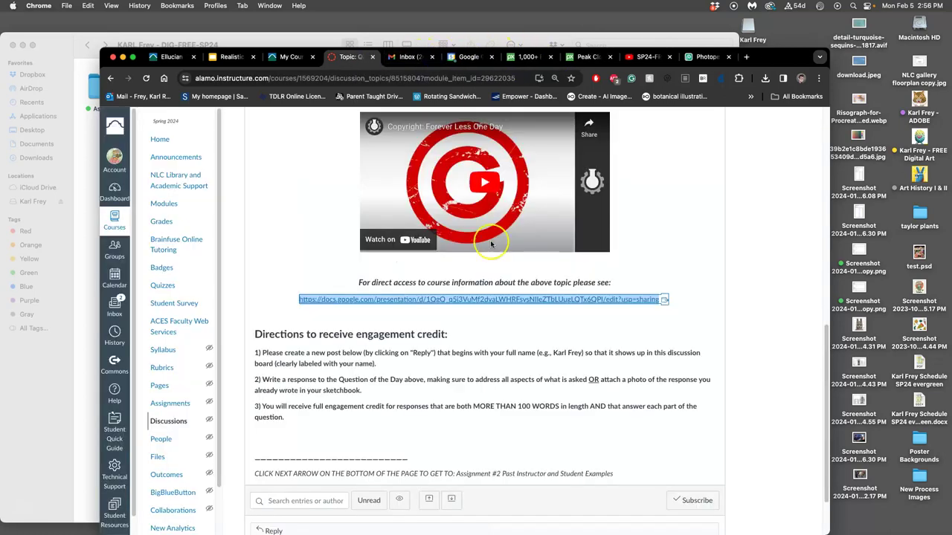
# Advance from the discussion to the Assignment #2 Past Instructor and Student Examples page.
pyautogui.click(664, 237)
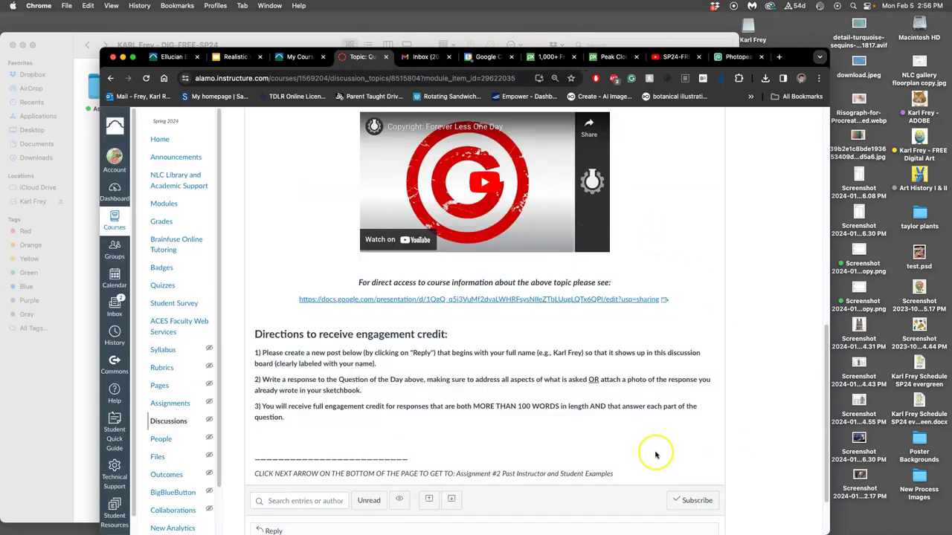
pyautogui.scroll(-2, 655, 455)
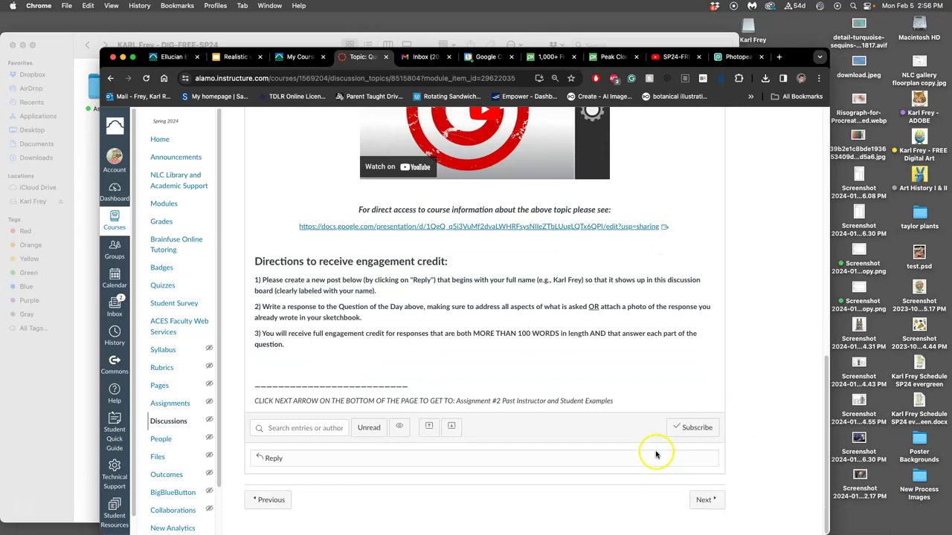
pyautogui.click(703, 500)
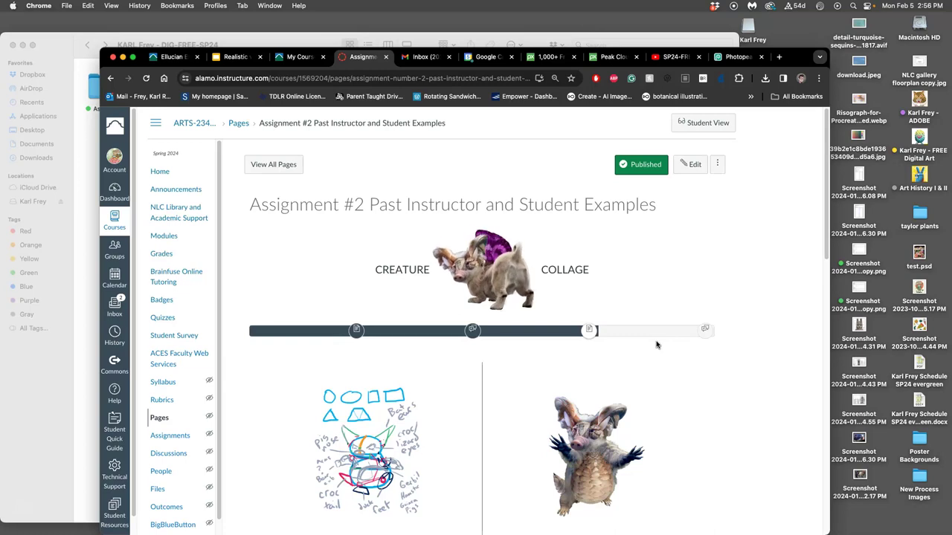
# Examine the creature collage planning sketches alongside their finished composites.
pyautogui.click(635, 364)
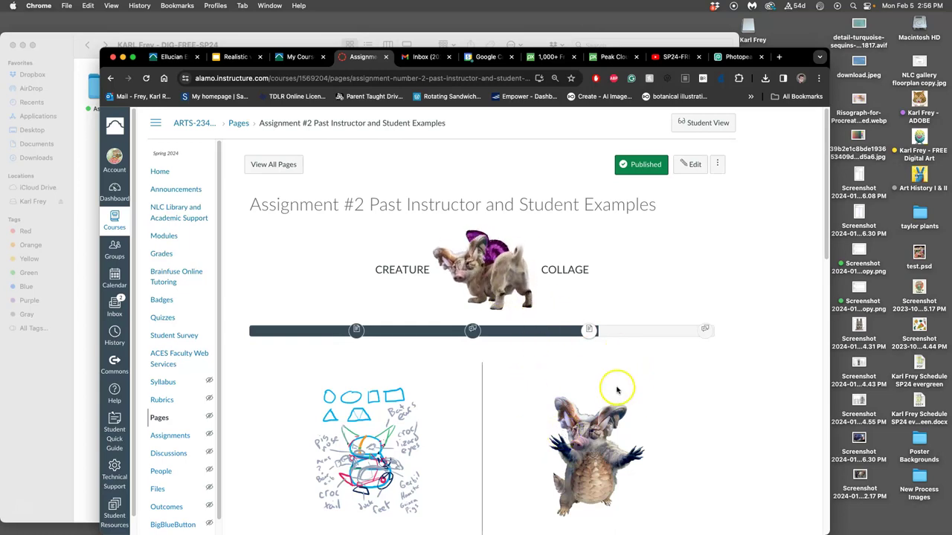
pyautogui.scroll(-5, 637, 397)
pyautogui.scroll(-1, 639, 405)
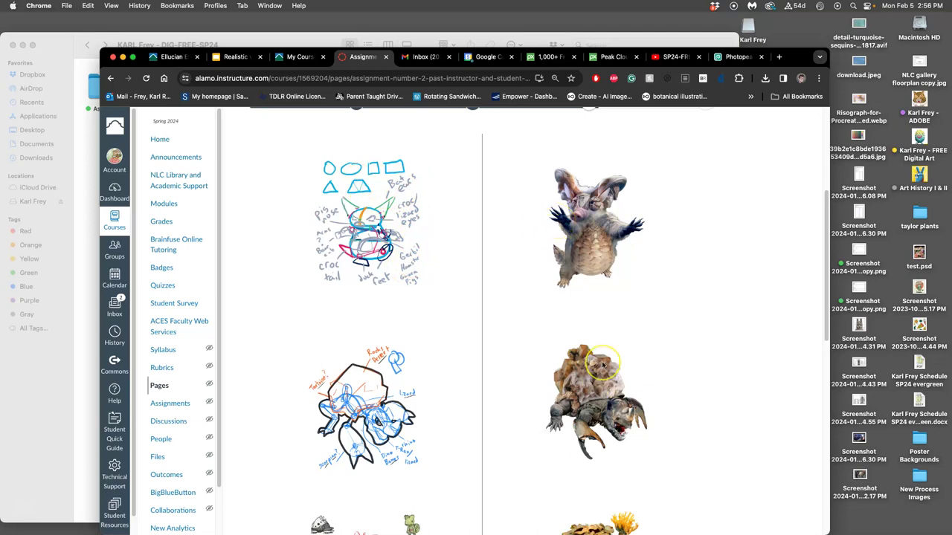
pyautogui.scroll(-5, 602, 364)
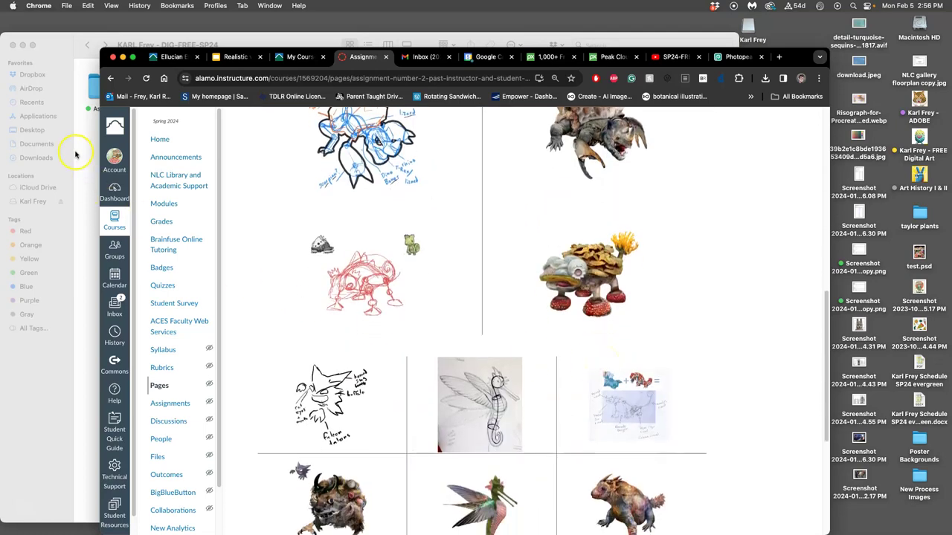
# Switch to Finder, open the Assign #1 folder, and view the Surreal Grotto JPG in Preview before closing it.
pyautogui.click(75, 154)
pyautogui.doubleClick(104, 91)
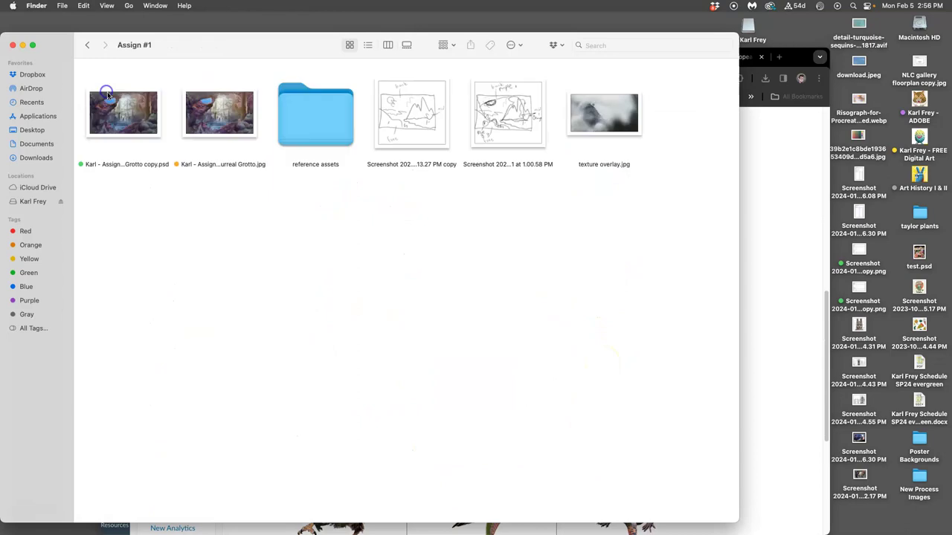
pyautogui.doubleClick(200, 131)
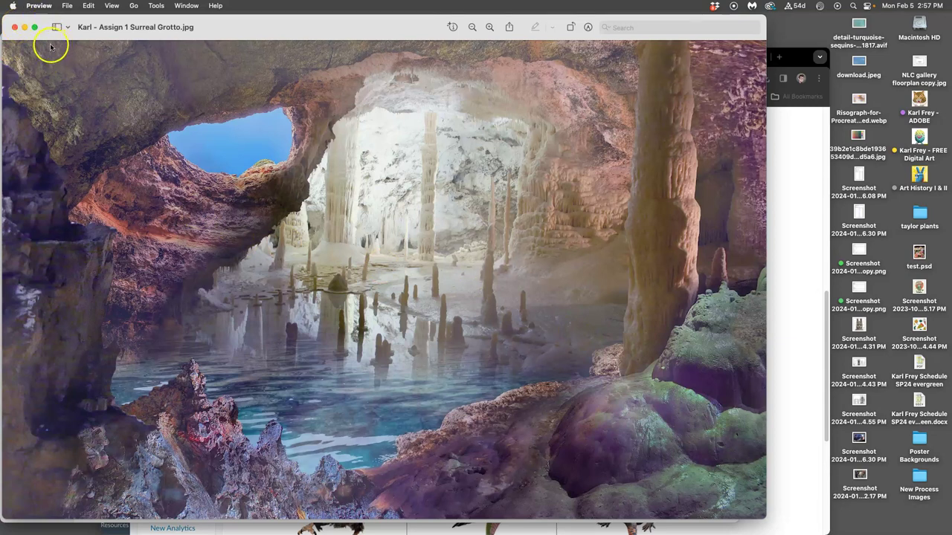
pyautogui.click(16, 30)
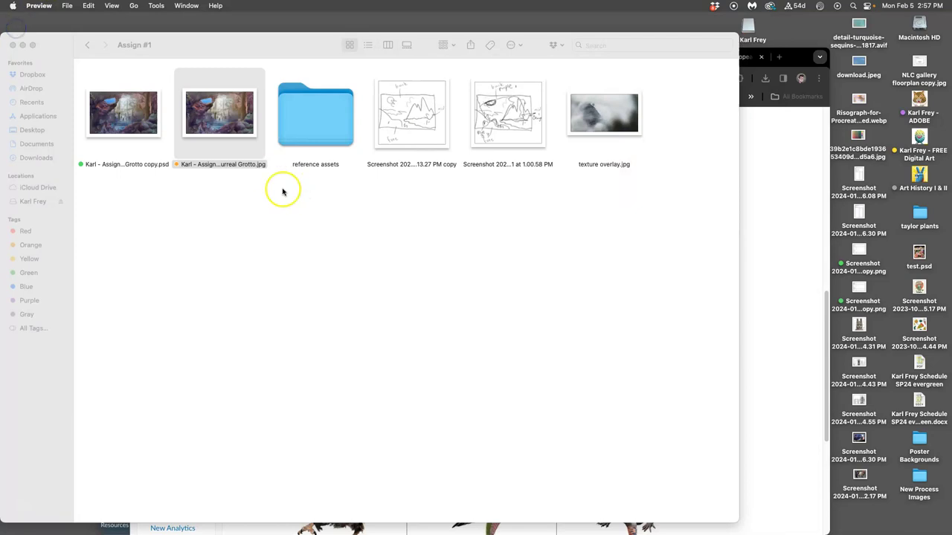
# Return to Chrome and advance from the examples page to the Assignment #2 (Collaged Creature) discussion.
pyautogui.click(768, 233)
pyautogui.scroll(-5, 697, 240)
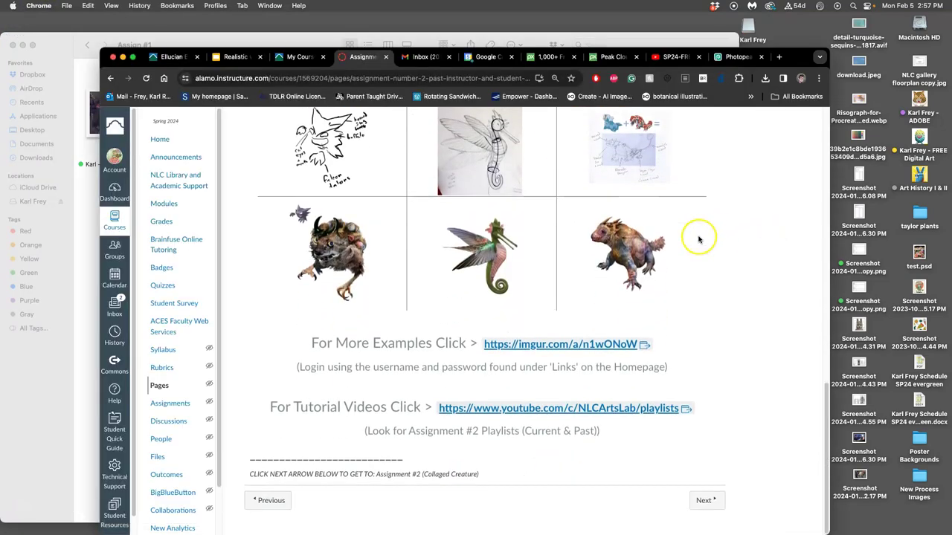
pyautogui.click(713, 502)
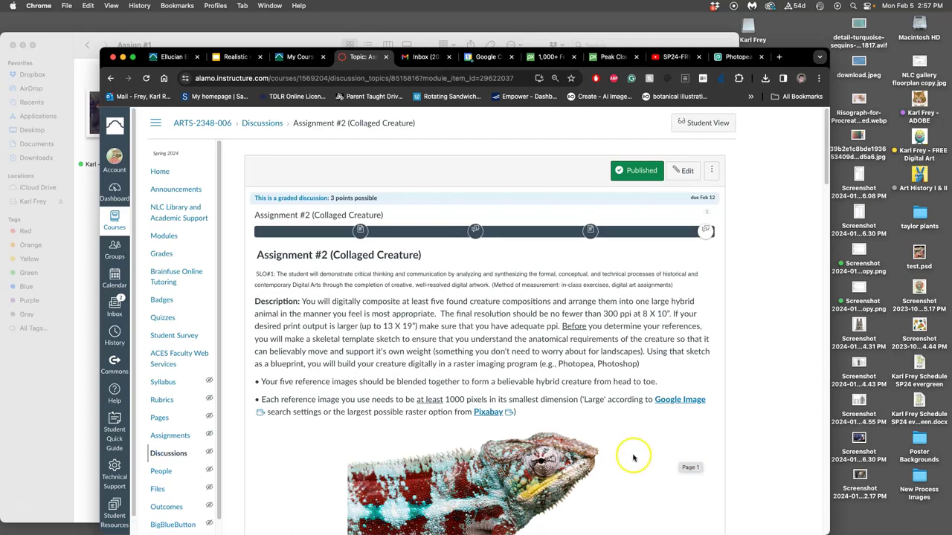
# Read through the Collaged Creature description, Pokemon inspiration, scoring rubric, and past student example.
pyautogui.scroll(-5, 633, 453)
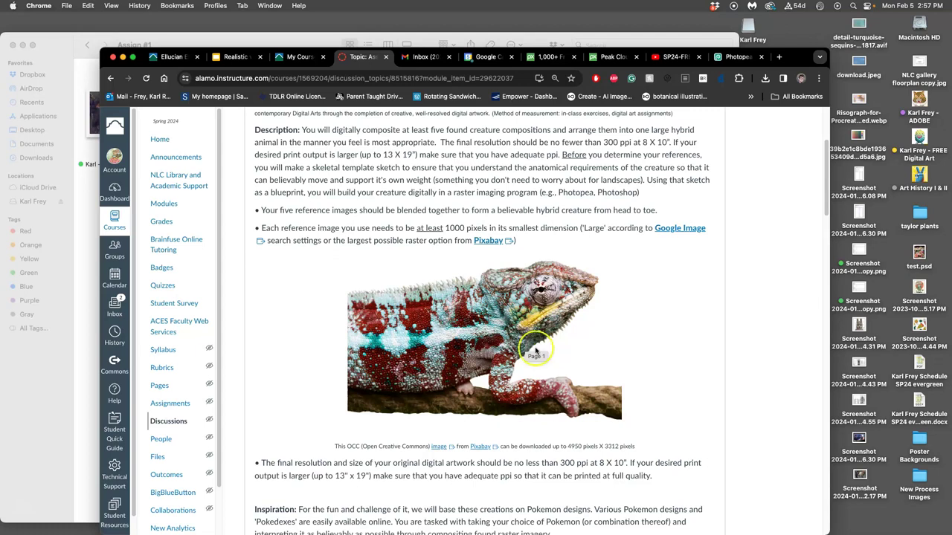
pyautogui.scroll(-8, 535, 351)
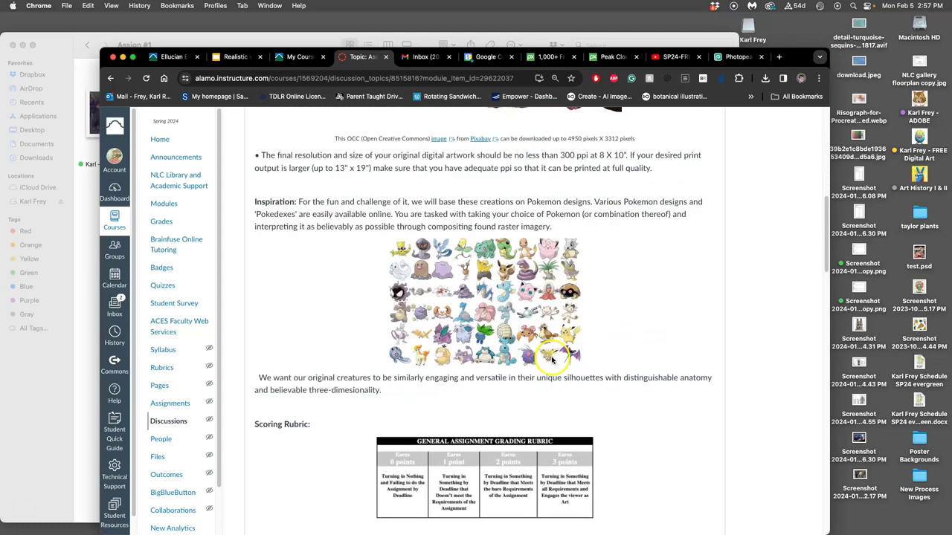
pyautogui.scroll(-3, 552, 360)
pyautogui.scroll(-5, 532, 356)
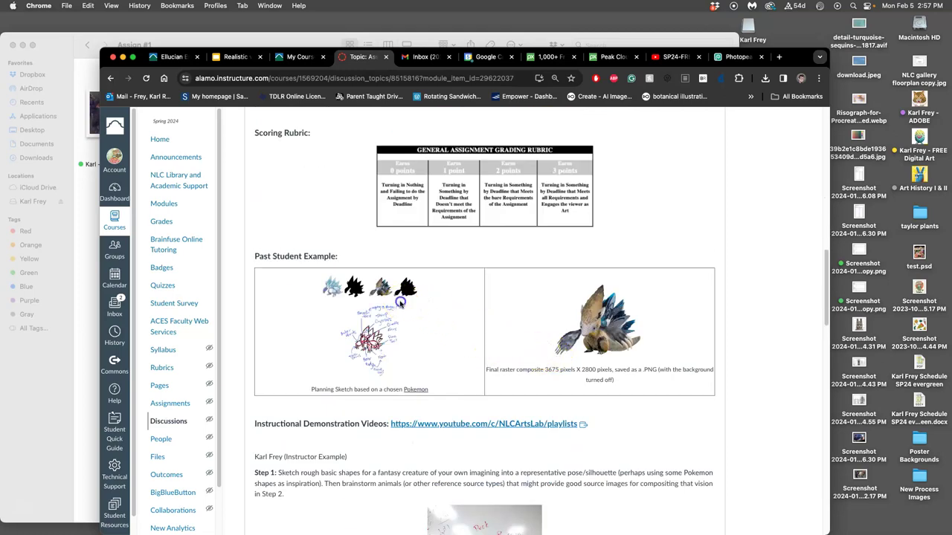
# Enlarge the assignment page and examine the past student example and the Pokemon inspiration chart.
pyautogui.press('super+equal')
pyautogui.press('super+equal')
pyautogui.press('super+equal')
pyautogui.press('super+equal')
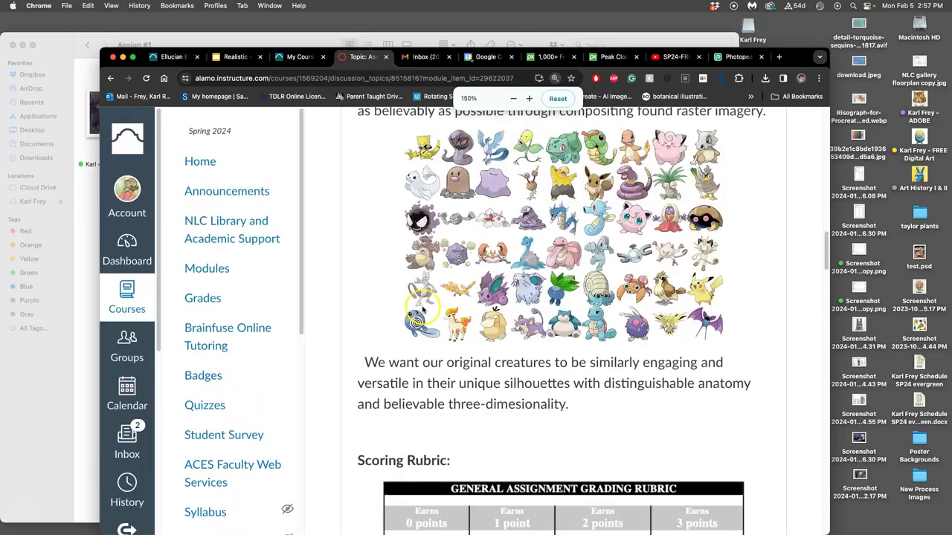
pyautogui.scroll(-8, 500, 353)
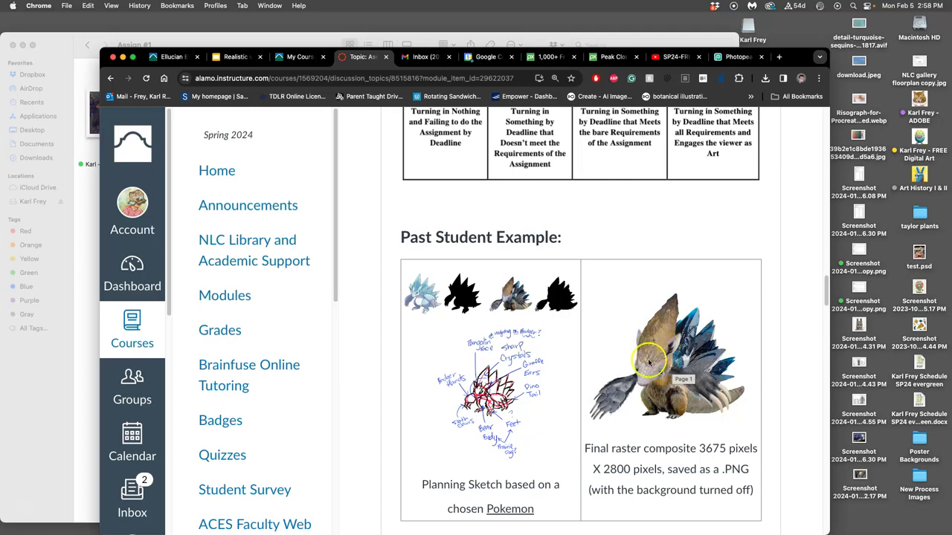
pyautogui.scroll(1, 548, 338)
pyautogui.scroll(10, 549, 338)
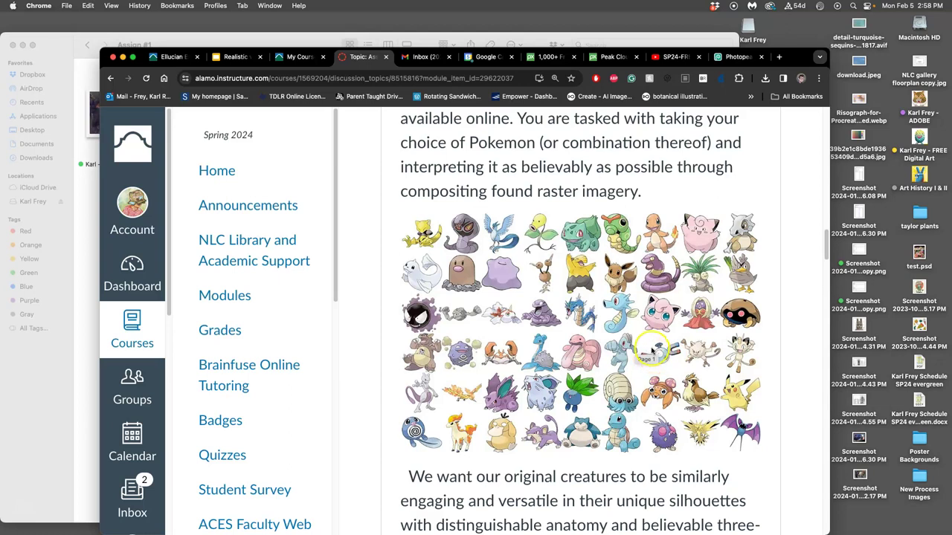
# Search Google in a new tab for "lizard pokemon" and show the image results.
pyautogui.click(779, 57)
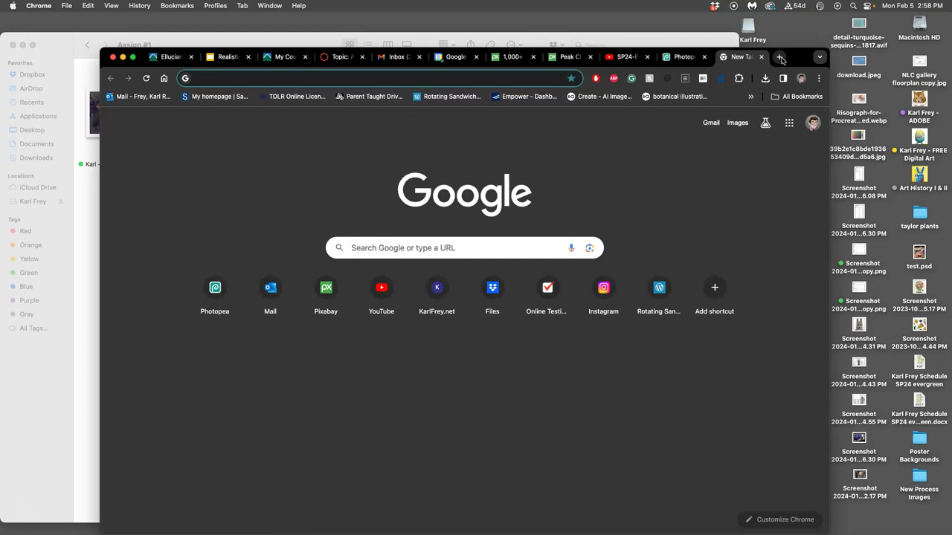
pyautogui.write('lizard')
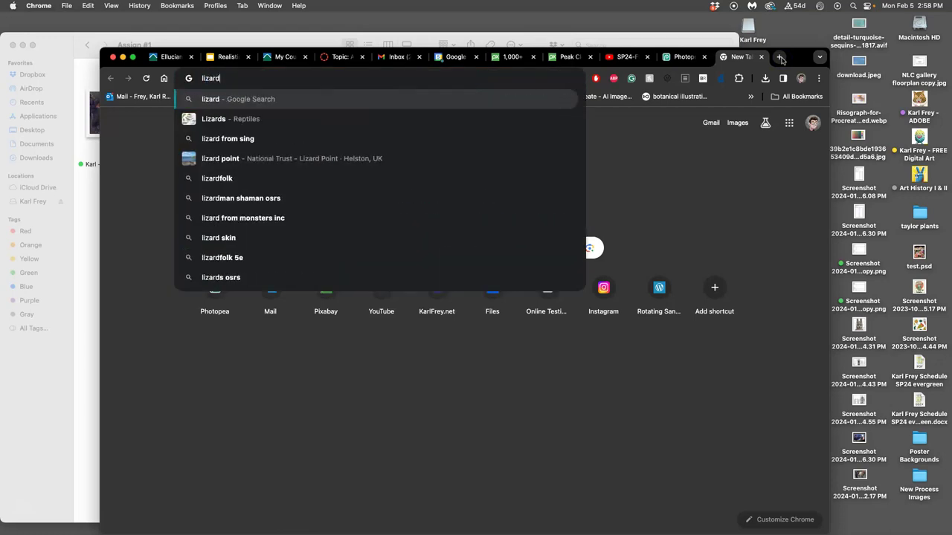
pyautogui.write(' pokemon')
pyautogui.press('Return')
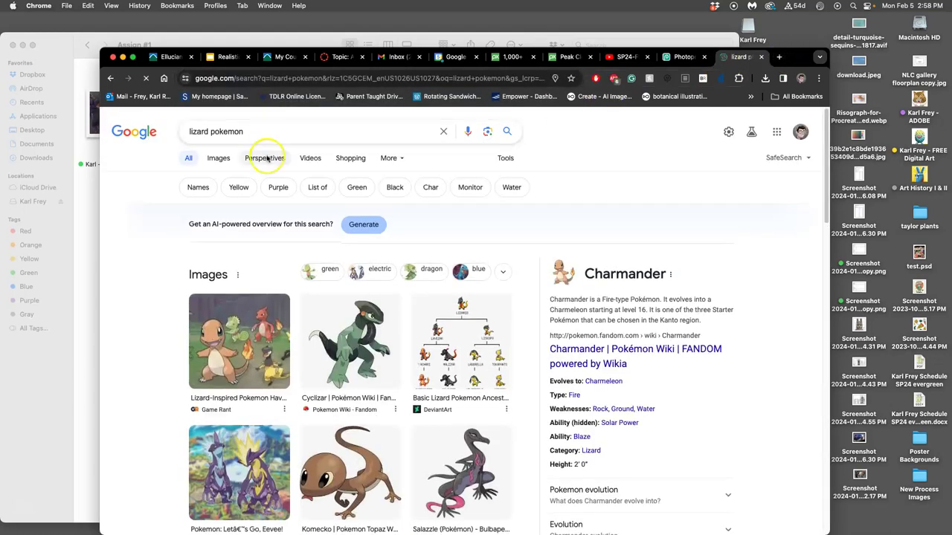
pyautogui.click(220, 159)
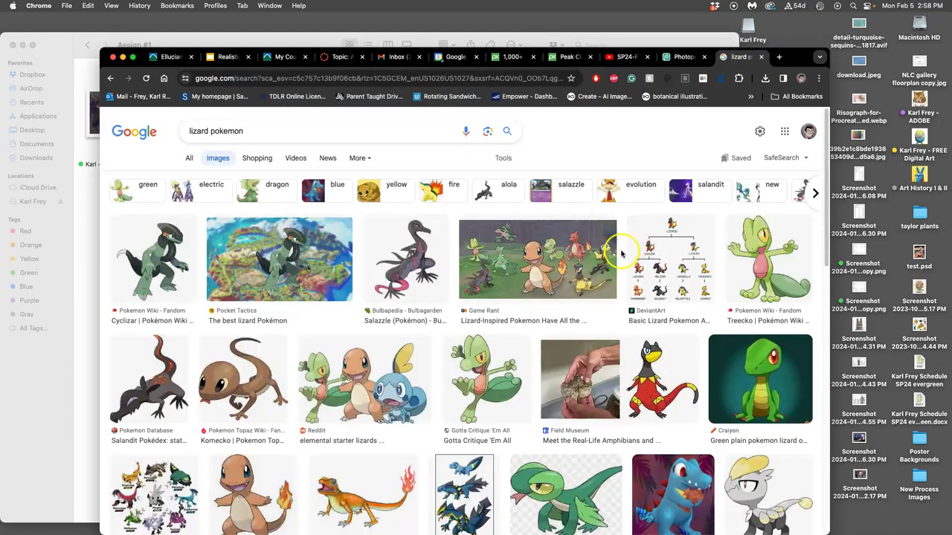
# Open the brown Komecko lizard image result in a new tab.
pyautogui.scroll(-1, 648, 282)
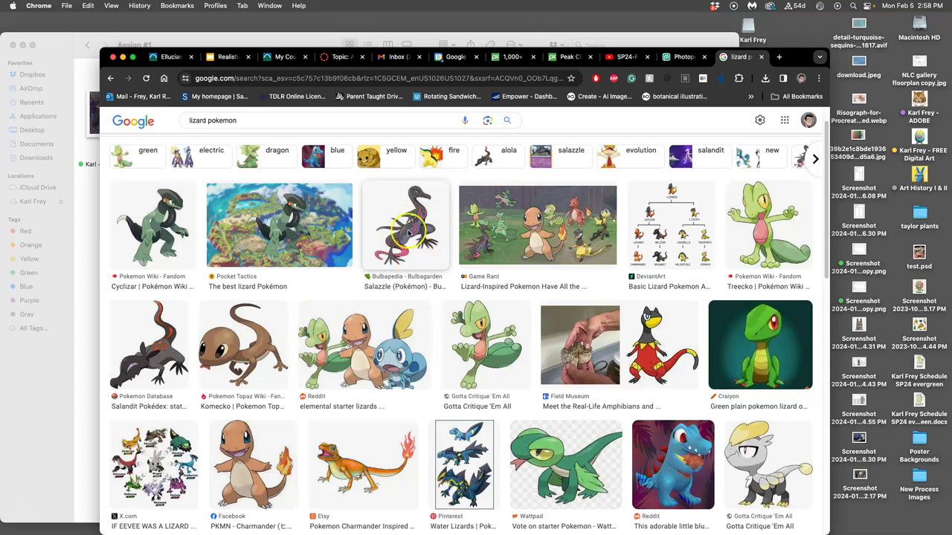
pyautogui.rightClick(249, 330)
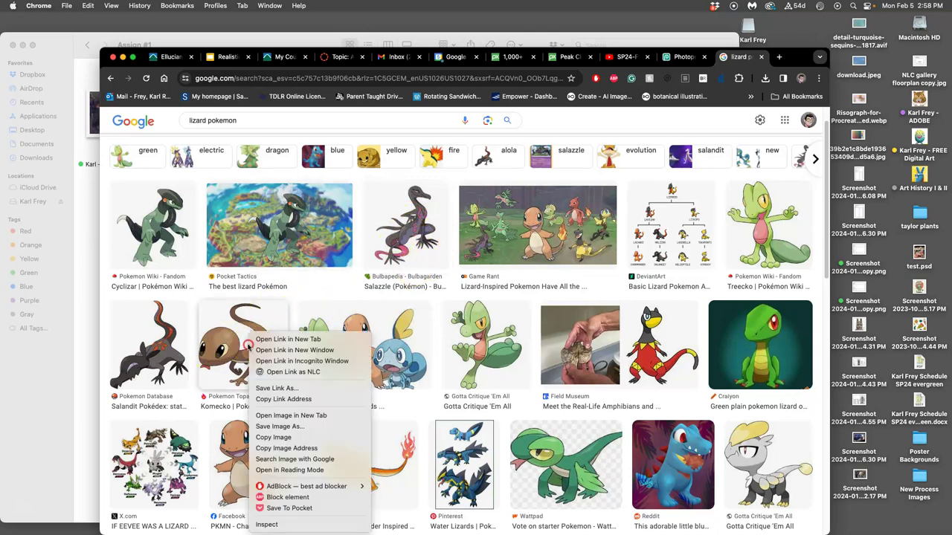
pyautogui.click(249, 359)
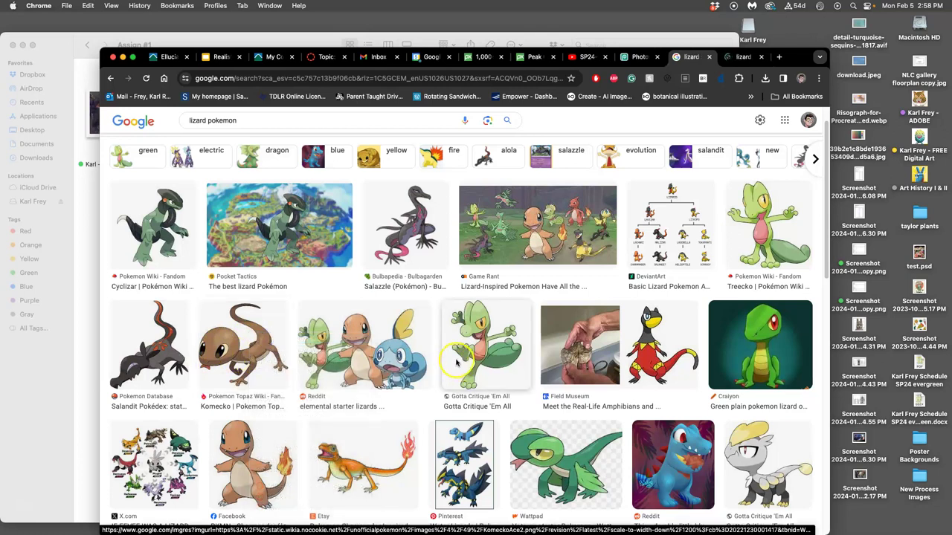
# Open the green leafy lizard result from Wattpad in another new tab.
pyautogui.scroll(-3, 461, 357)
pyautogui.scroll(-1, 458, 360)
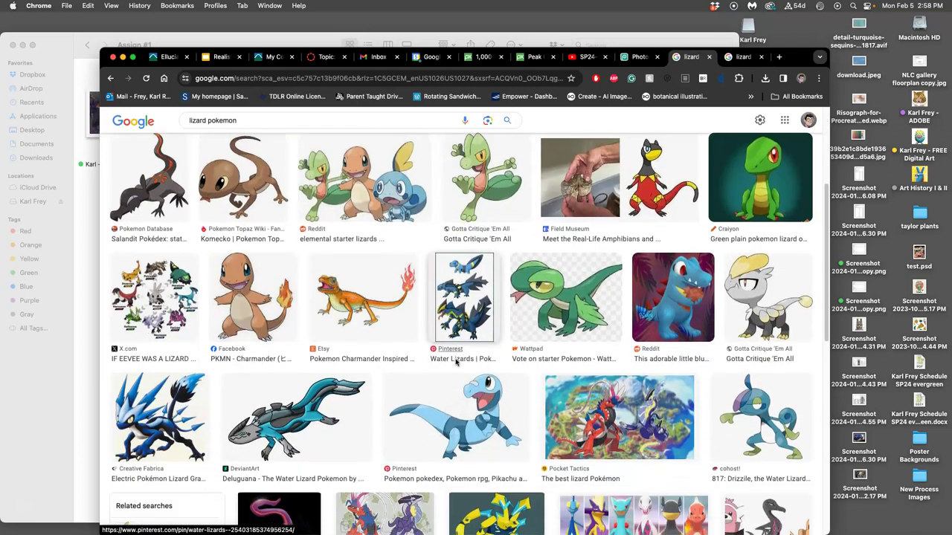
pyautogui.rightClick(569, 306)
pyautogui.click(588, 311)
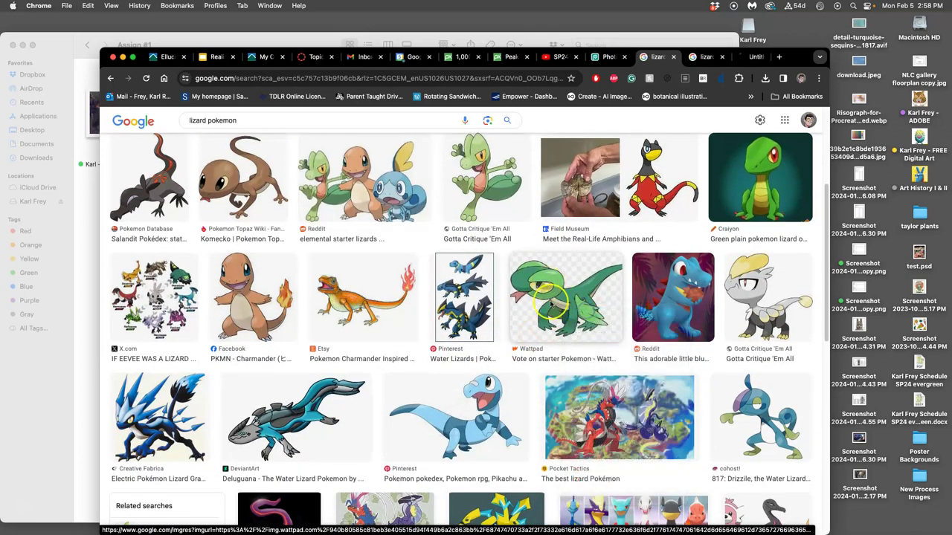
# Find the green Dreepy image from Bulbapedia among the lizard Pokemon results and open it in a new tab.
pyautogui.scroll(-4, 471, 336)
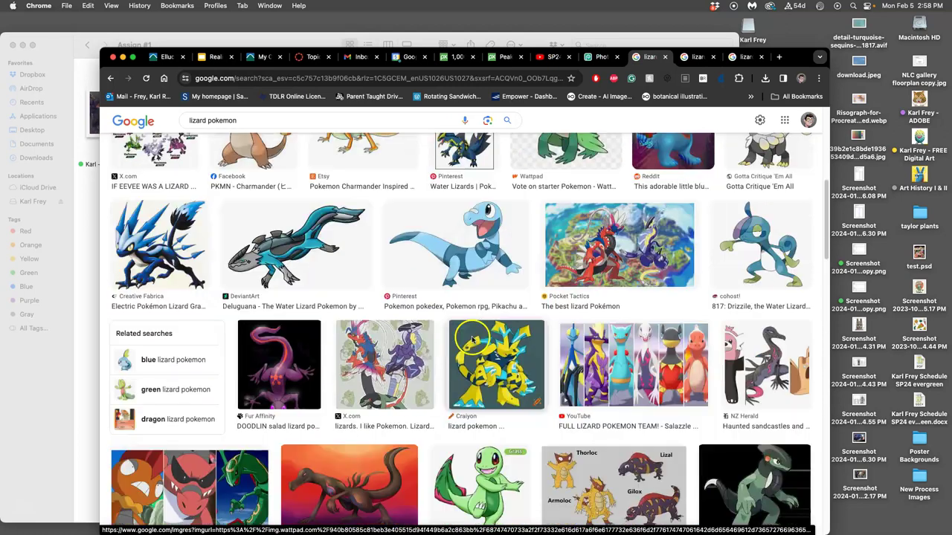
pyautogui.scroll(-1, 472, 339)
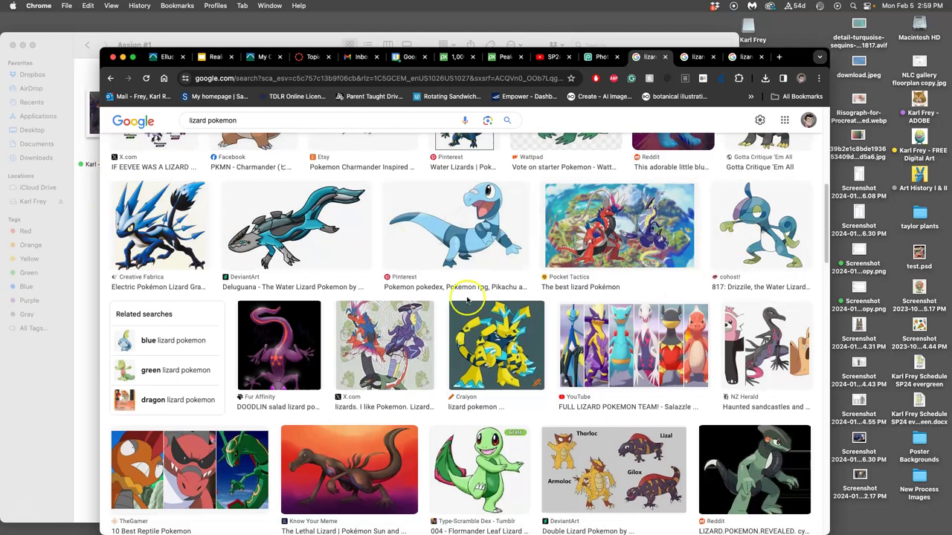
pyautogui.scroll(-5, 469, 300)
pyautogui.scroll(-5, 469, 300)
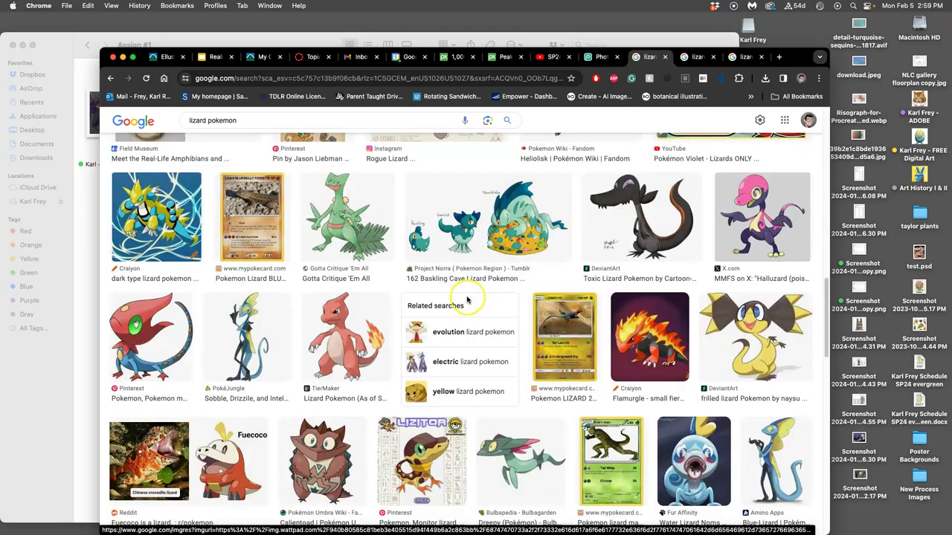
pyautogui.scroll(-1, 467, 299)
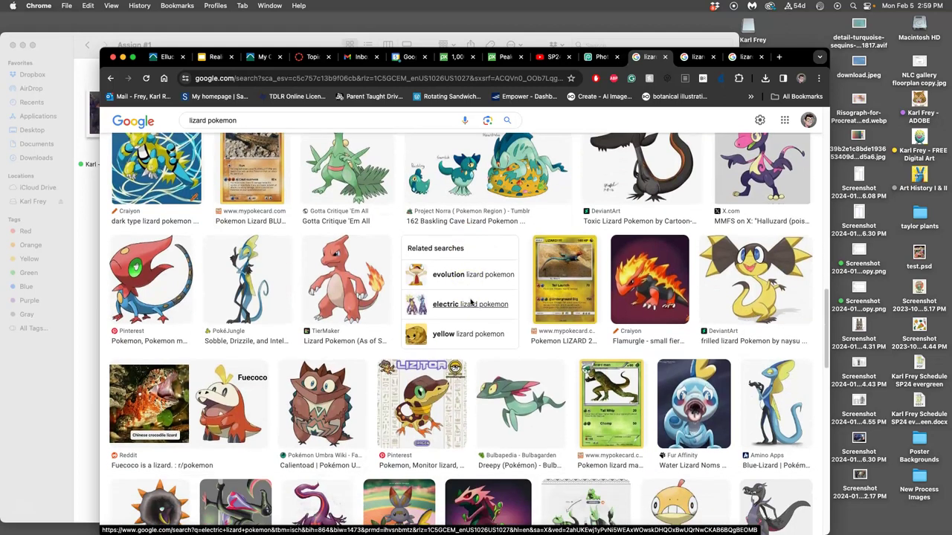
pyautogui.scroll(-2, 471, 302)
pyautogui.rightClick(502, 305)
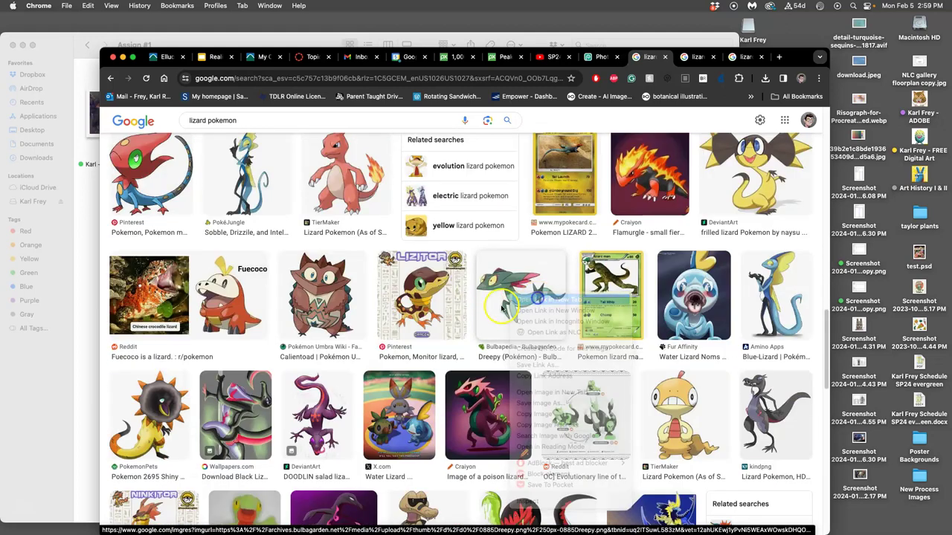
# Open the blue Sobble image result from IGN Nordic in a new tab.
pyautogui.scroll(-4, 478, 306)
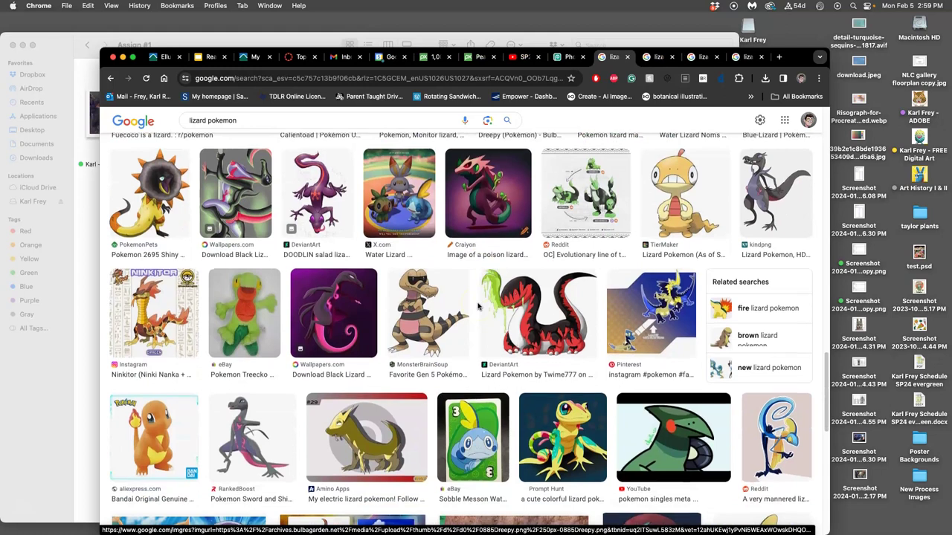
pyautogui.scroll(-5, 478, 306)
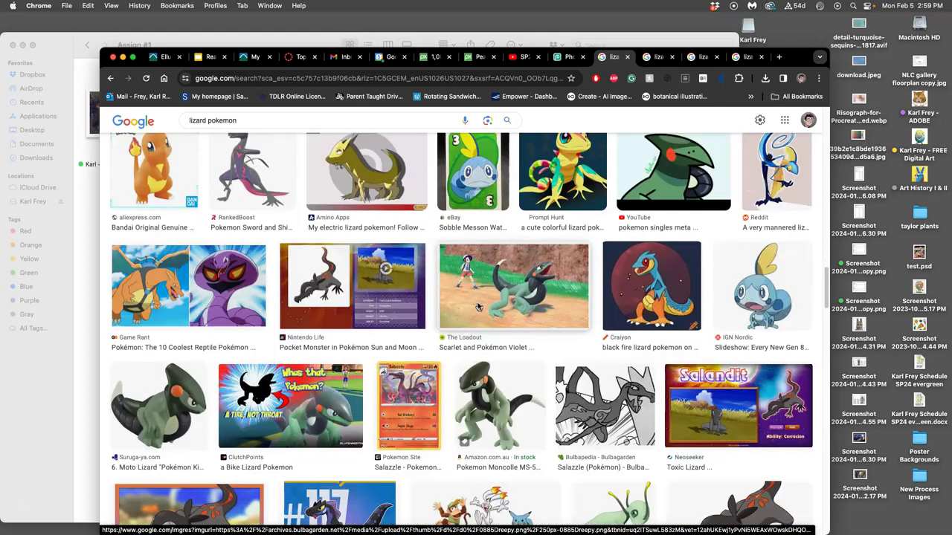
pyautogui.rightClick(765, 311)
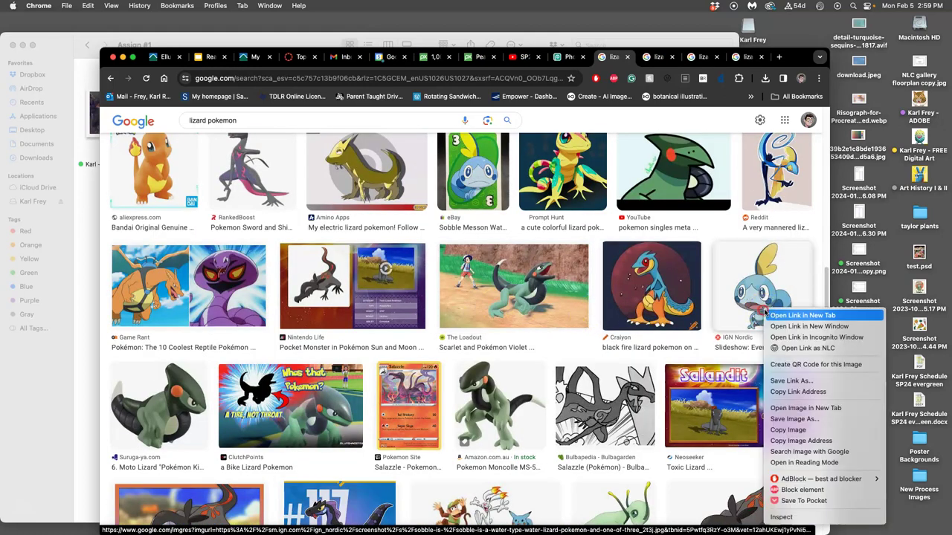
pyautogui.click(801, 315)
# Open the pale green Lizard Fakemon result from DeviantArt in a new tab.
pyautogui.scroll(-3, 587, 309)
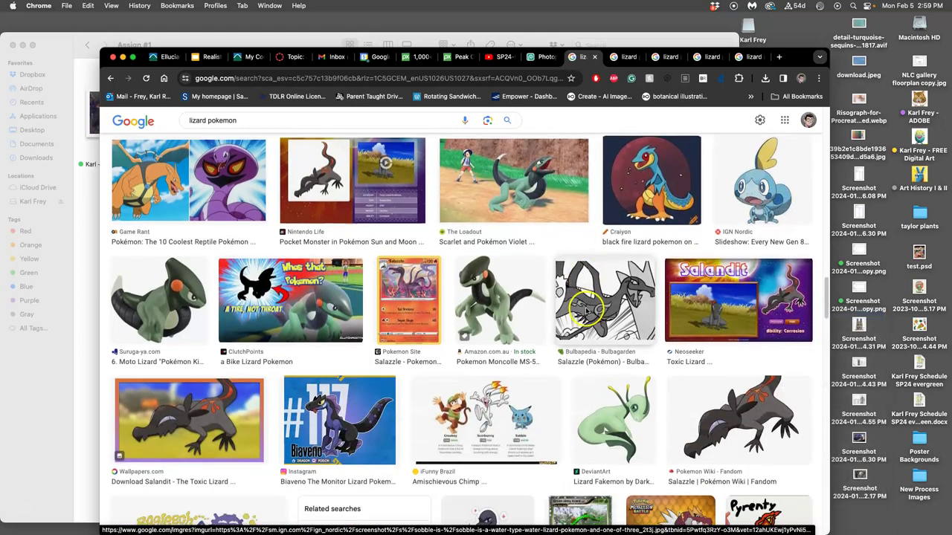
pyautogui.scroll(-2, 588, 310)
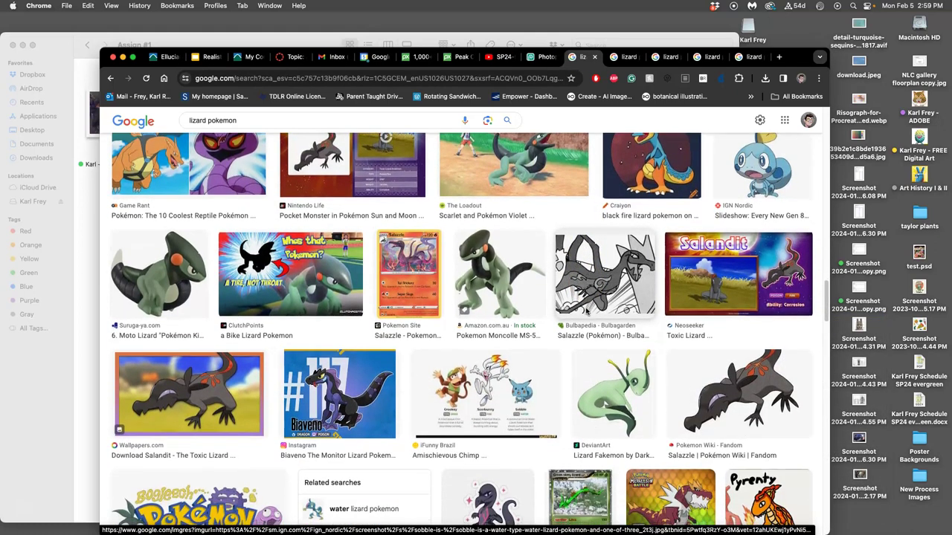
pyautogui.rightClick(574, 319)
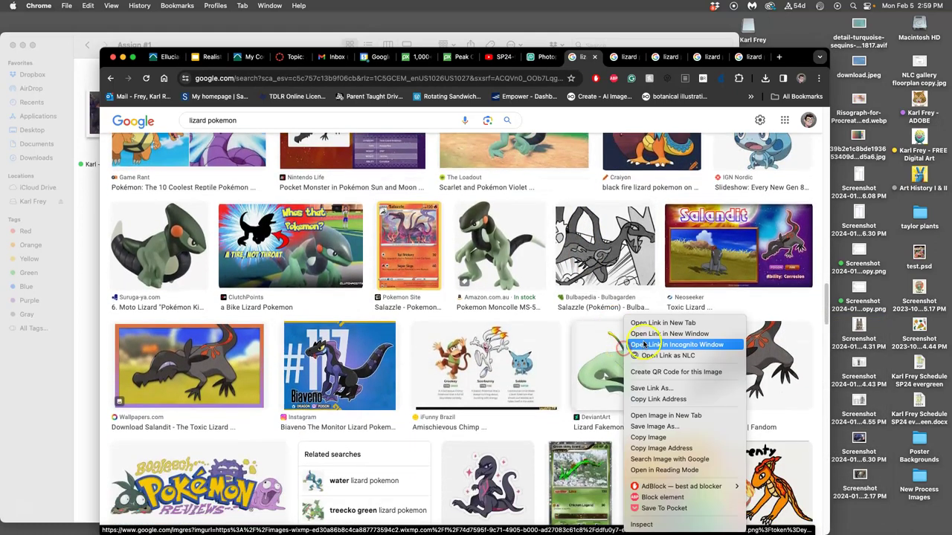
pyautogui.click(628, 326)
pyautogui.scroll(-3, 561, 340)
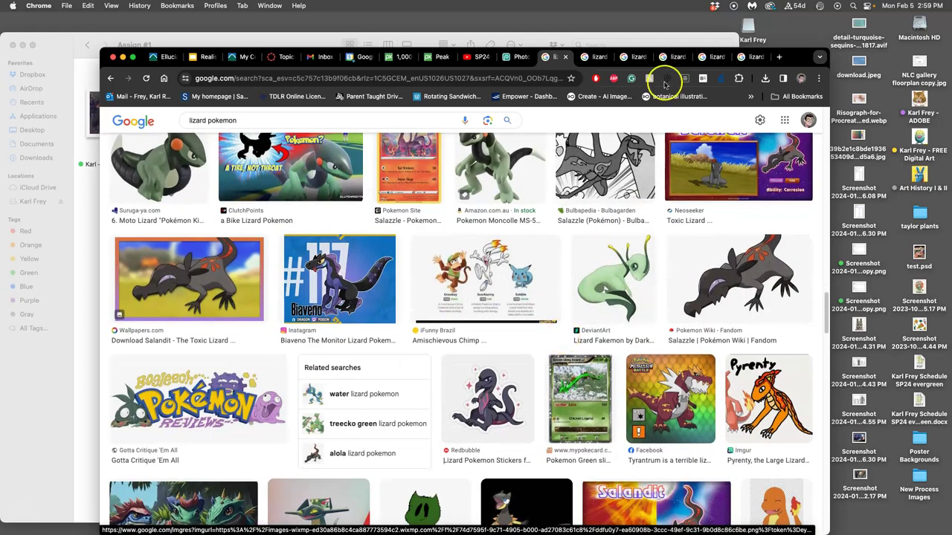
# Bring up the Wattpad lizard image, then switch to Finder and go up from Assign #1 to the DIG-FREE-SP24 course folder.
pyautogui.click(612, 58)
pyautogui.moveTo(644, 53)
pyautogui.mouseDown()
pyautogui.moveTo(680, 170)
pyautogui.moveTo(632, 56)
pyautogui.mouseUp()
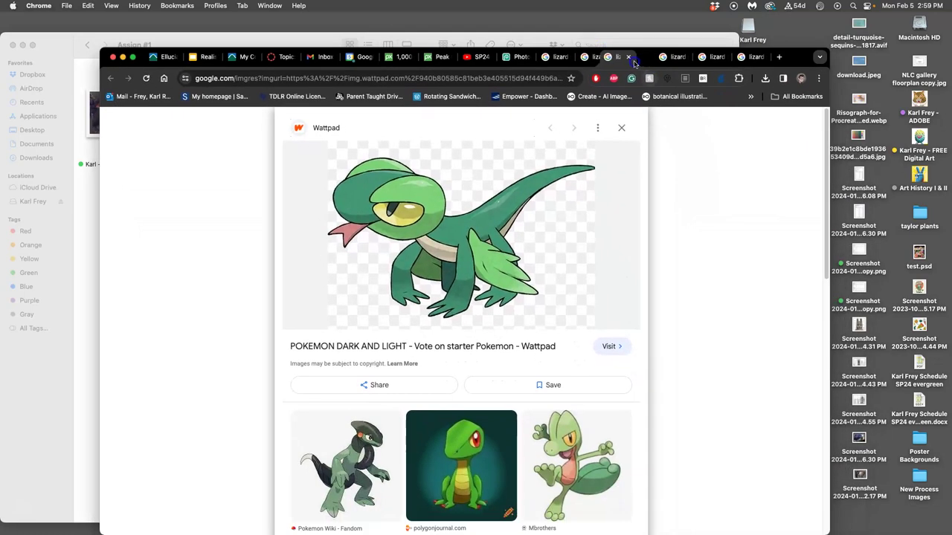
pyautogui.click(87, 67)
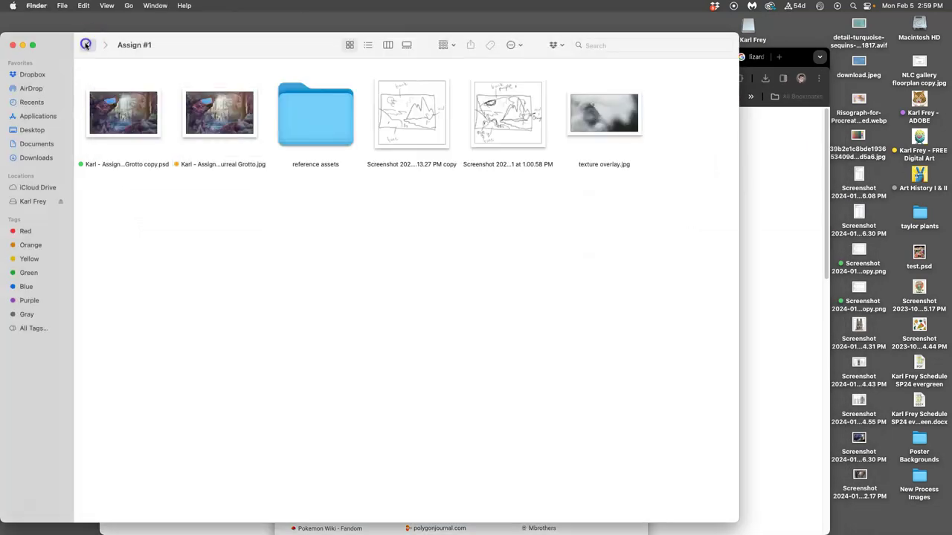
pyautogui.click(85, 45)
pyautogui.rightClick(354, 199)
pyautogui.click(346, 201)
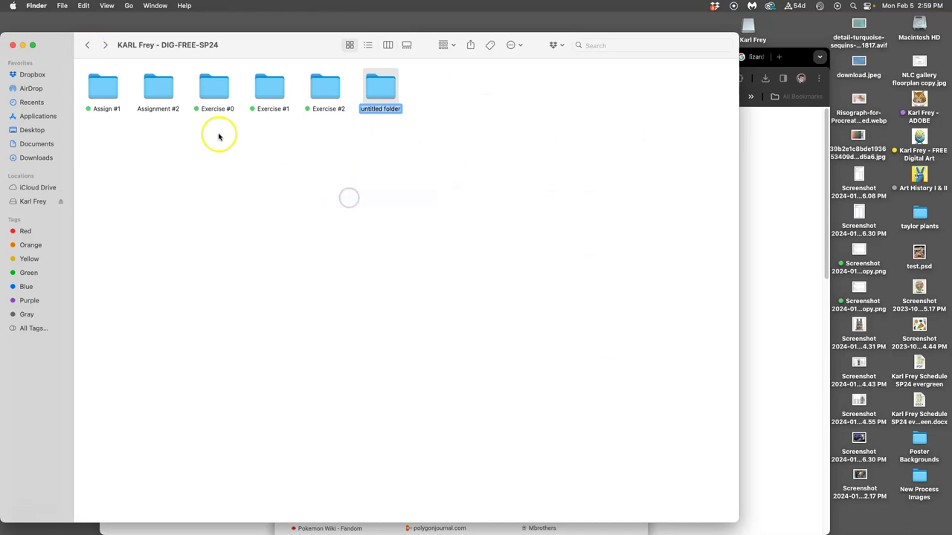
pyautogui.click(390, 93)
pyautogui.rightClick(391, 93)
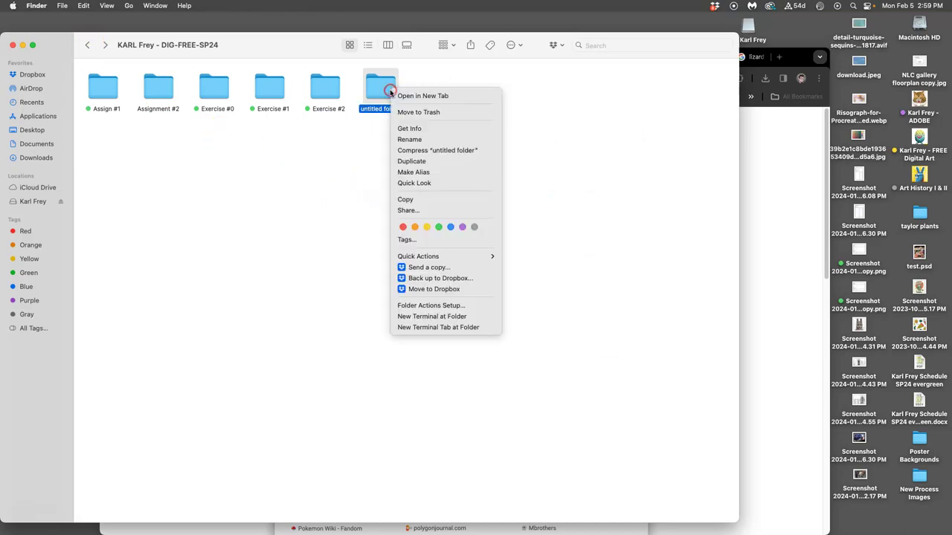
pyautogui.moveTo(398, 103); pyautogui.dragTo(159, 89)
# Open the Assignment #2 folder and save the green Wattpad lizard image from Chrome into it.
pyautogui.doubleClick(165, 90)
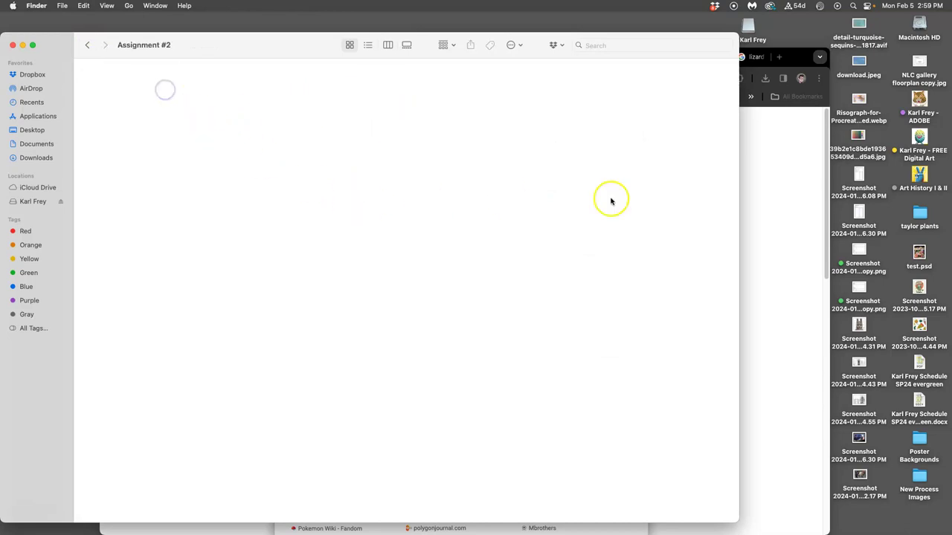
pyautogui.click(761, 214)
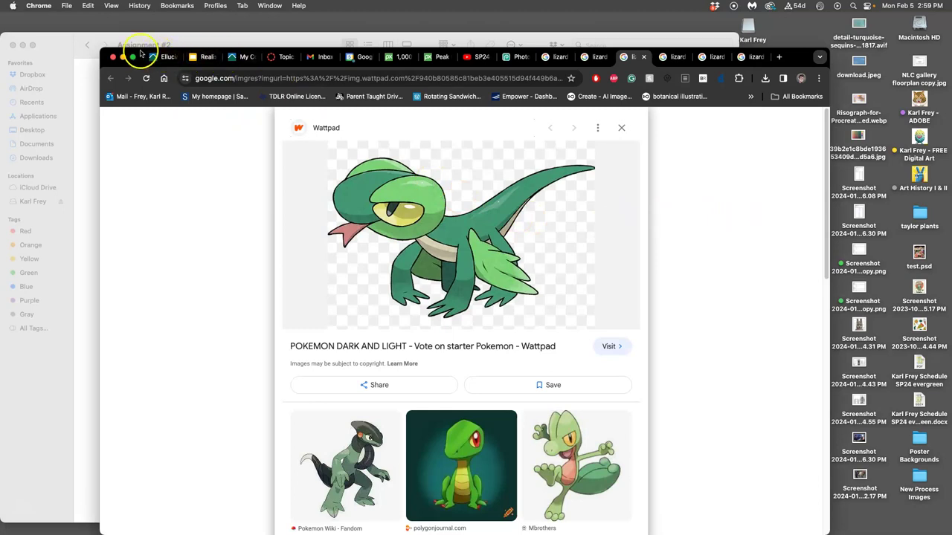
pyautogui.moveTo(130, 49); pyautogui.dragTo(498, 49)
pyautogui.moveTo(756, 211); pyautogui.dragTo(119, 132)
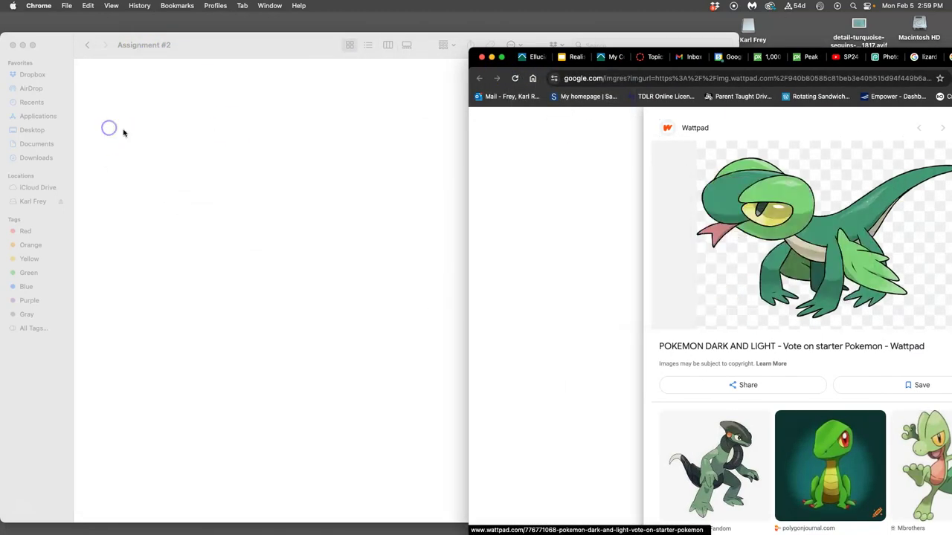
# Save the Dreepy and Sobble images from their browser tabs into the Assignment #2 folder.
pyautogui.moveTo(899, 52); pyautogui.dragTo(686, 137)
pyautogui.click(817, 147)
pyautogui.moveTo(614, 290); pyautogui.dragTo(178, 104)
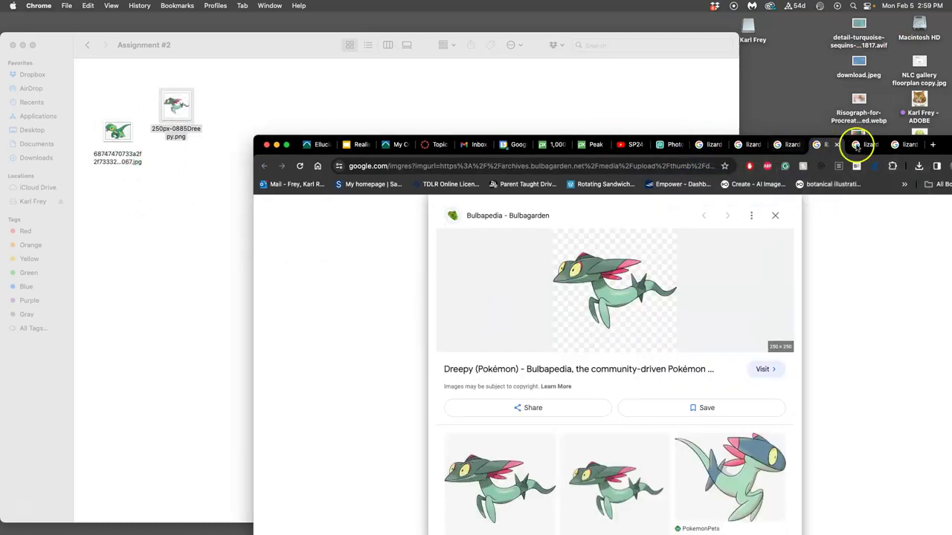
pyautogui.click(863, 144)
pyautogui.moveTo(639, 301); pyautogui.dragTo(260, 77)
# Save the DeviantArt green lizard image into the Assignment #2 folder and arrange the image files close together.
pyautogui.click(896, 145)
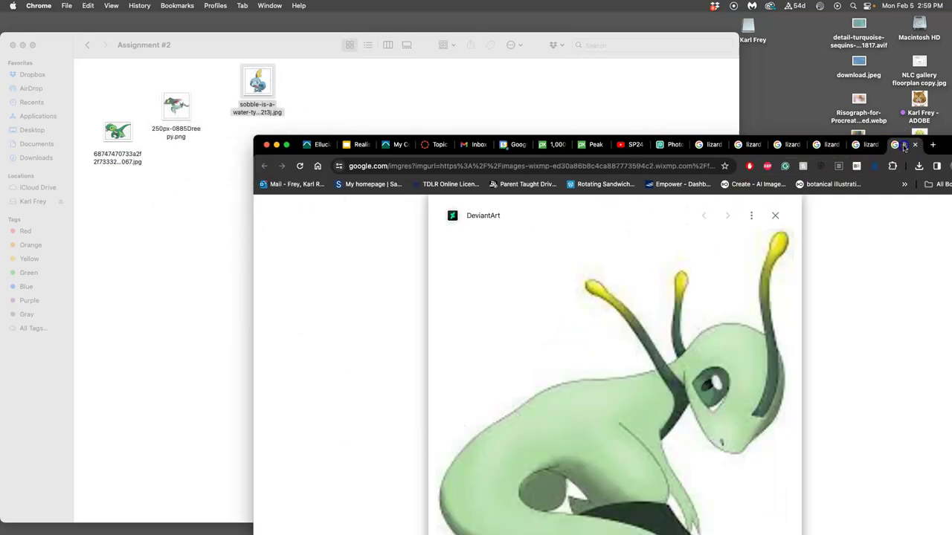
pyautogui.moveTo(192, 207); pyautogui.dragTo(121, 194)
pyautogui.moveTo(172, 109); pyautogui.dragTo(117, 93)
pyautogui.moveTo(256, 89); pyautogui.dragTo(170, 134)
pyautogui.click(223, 156)
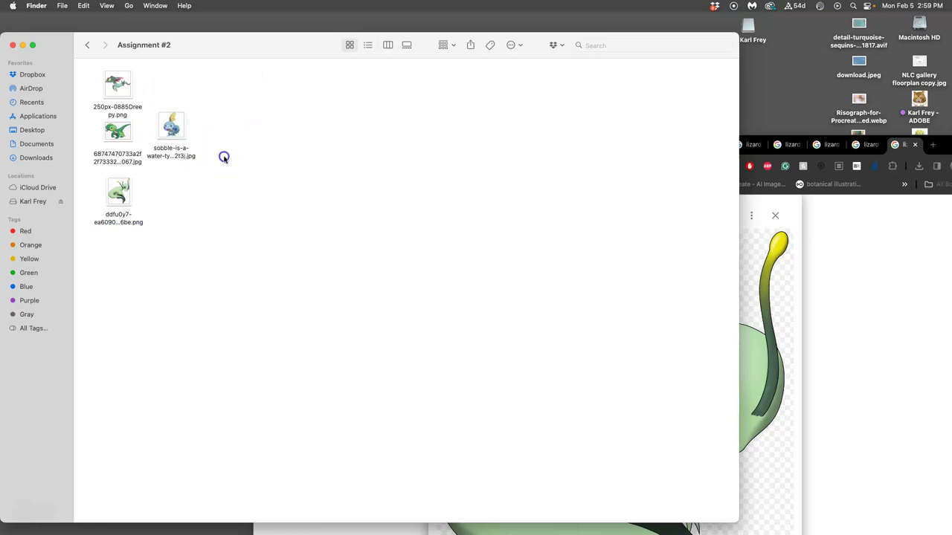
# Set the Assignment #2 folder's icon size to 220×220 with tight grid spacing and move its window aside.
pyautogui.click(771, 261)
pyautogui.moveTo(206, 53); pyautogui.dragTo(470, 65)
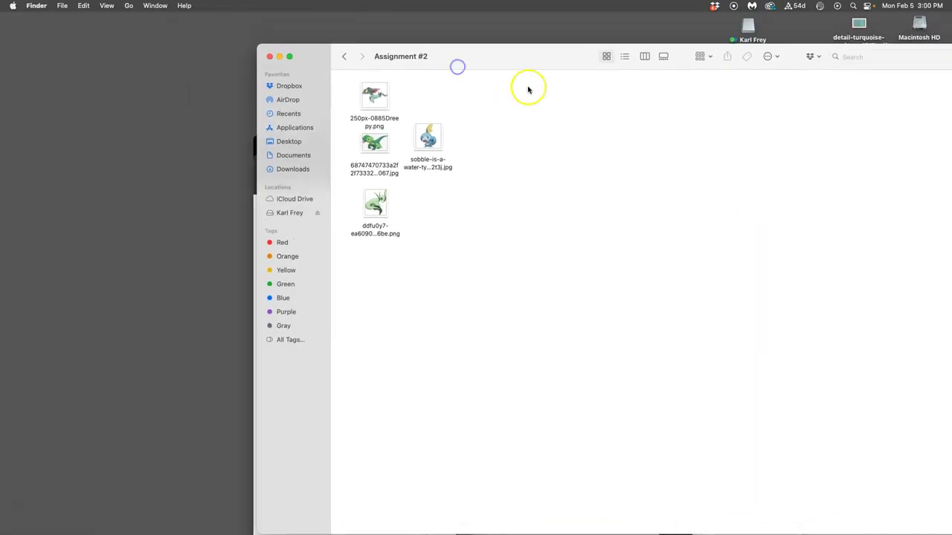
pyautogui.click(768, 58)
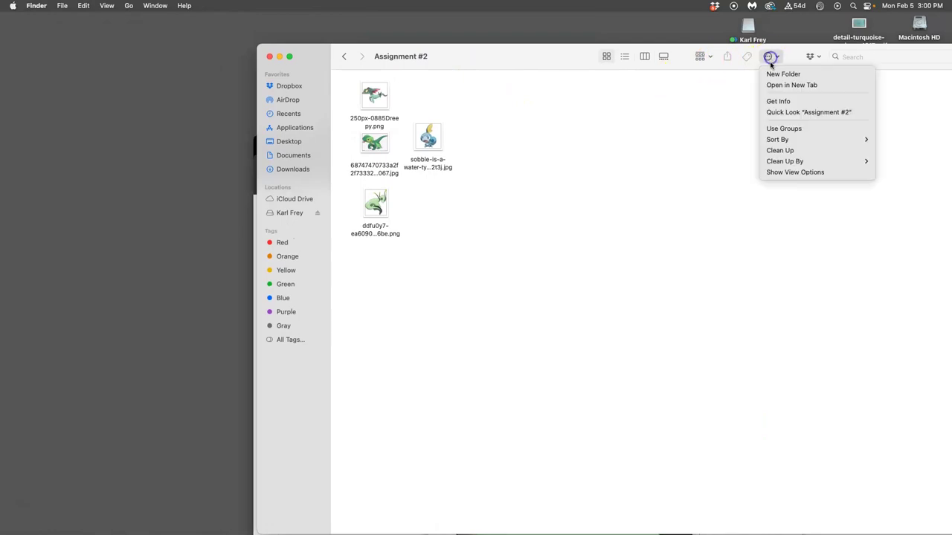
pyautogui.click(791, 172)
pyautogui.moveTo(857, 307); pyautogui.dragTo(847, 330)
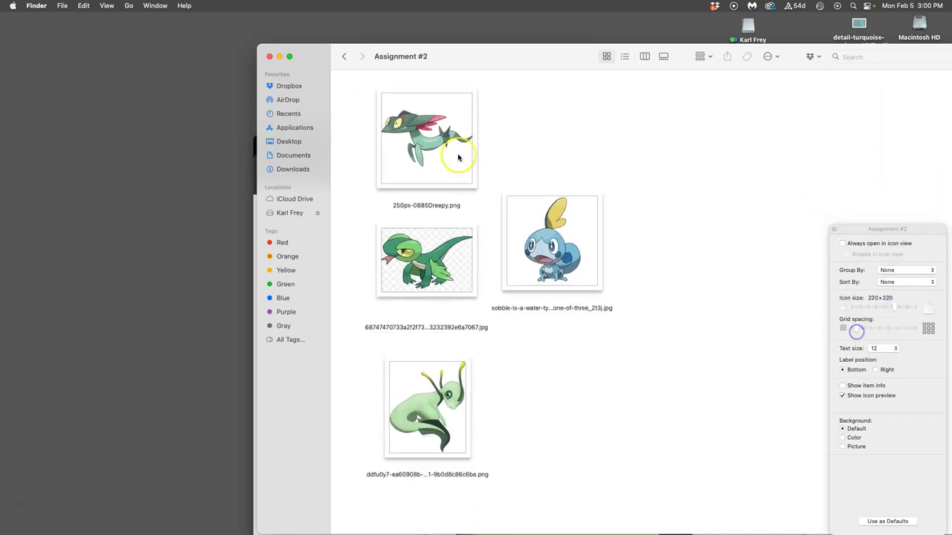
pyautogui.moveTo(314, 55); pyautogui.dragTo(642, 52)
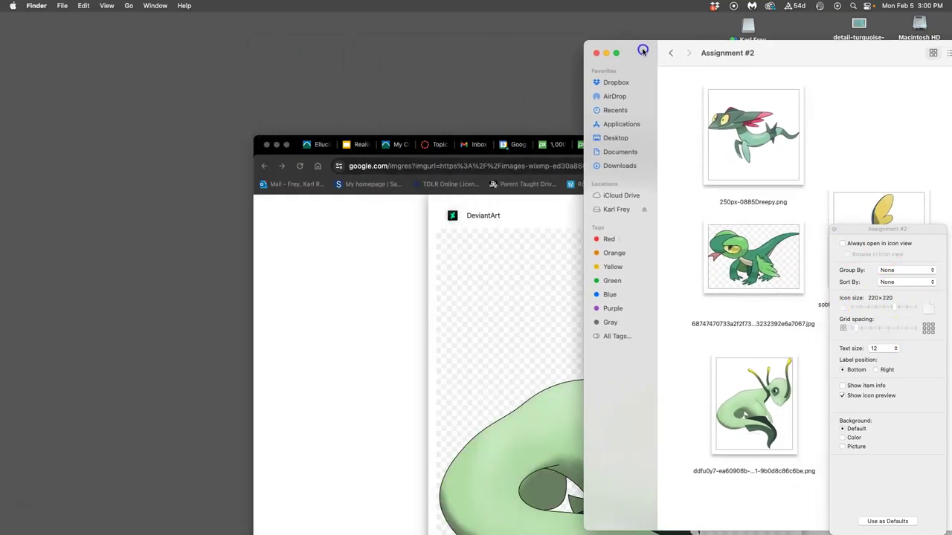
pyautogui.click(834, 229)
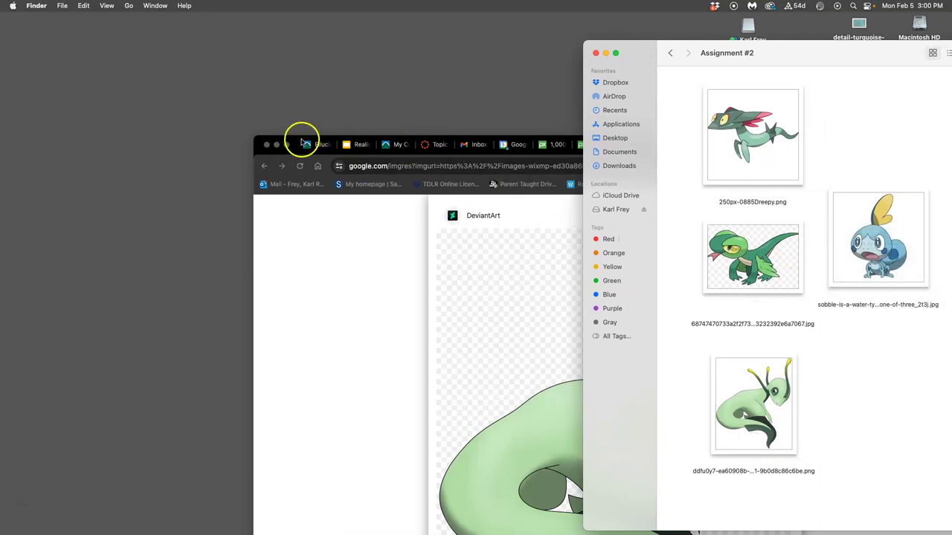
# Close the Google lizard image tabs in Chrome and return to the Photopea tab.
pyautogui.doubleClick(297, 145)
pyautogui.click(777, 82)
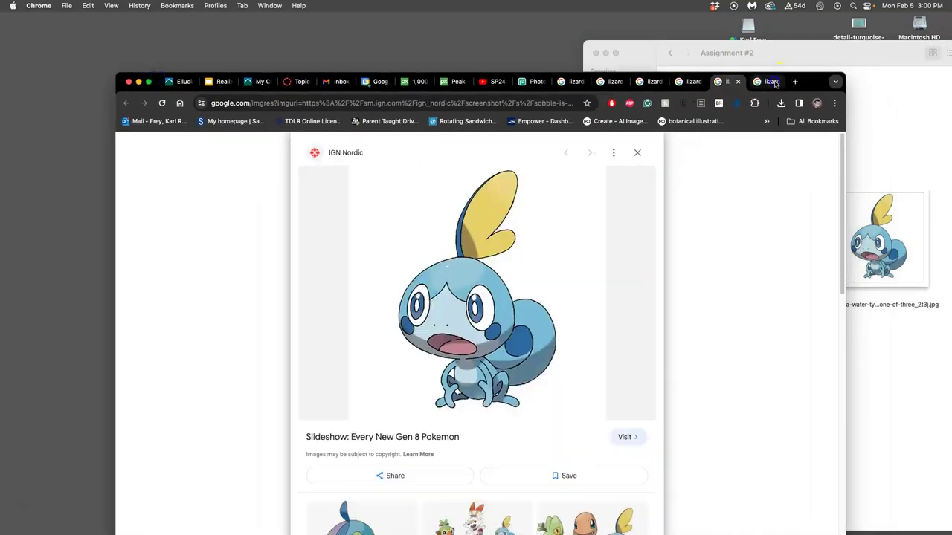
pyautogui.click(778, 82)
pyautogui.click(778, 82)
pyautogui.click(777, 83)
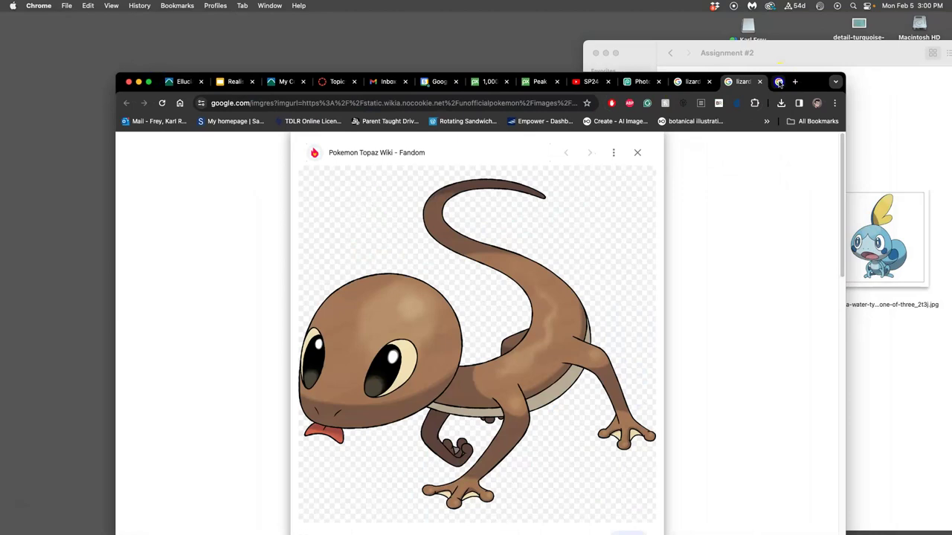
pyautogui.click(778, 83)
pyautogui.click(778, 83)
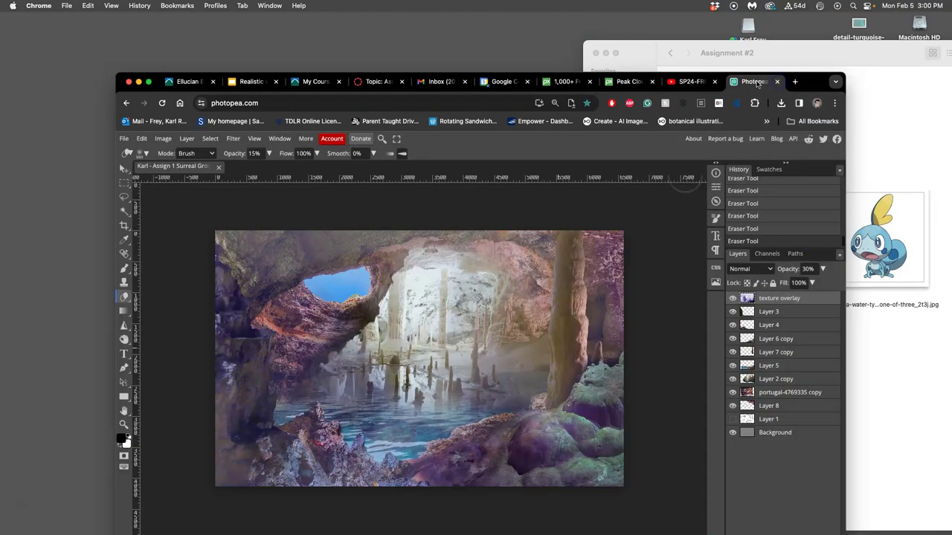
# Fit the Photopea window beside the Assignment #2 folder window and close the Assign 1 Surreal Grotto document.
pyautogui.moveTo(806, 80); pyautogui.dragTo(703, 21)
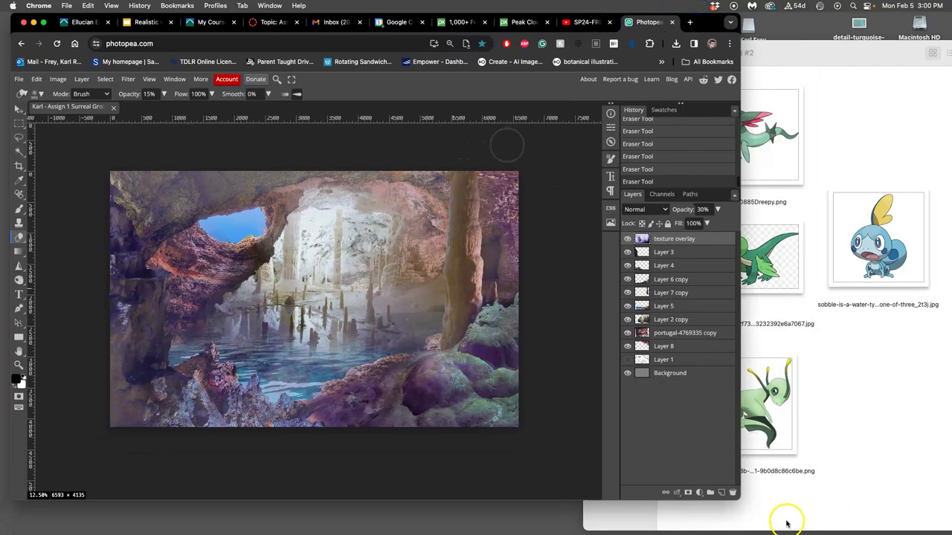
pyautogui.moveTo(730, 504); pyautogui.dragTo(664, 532)
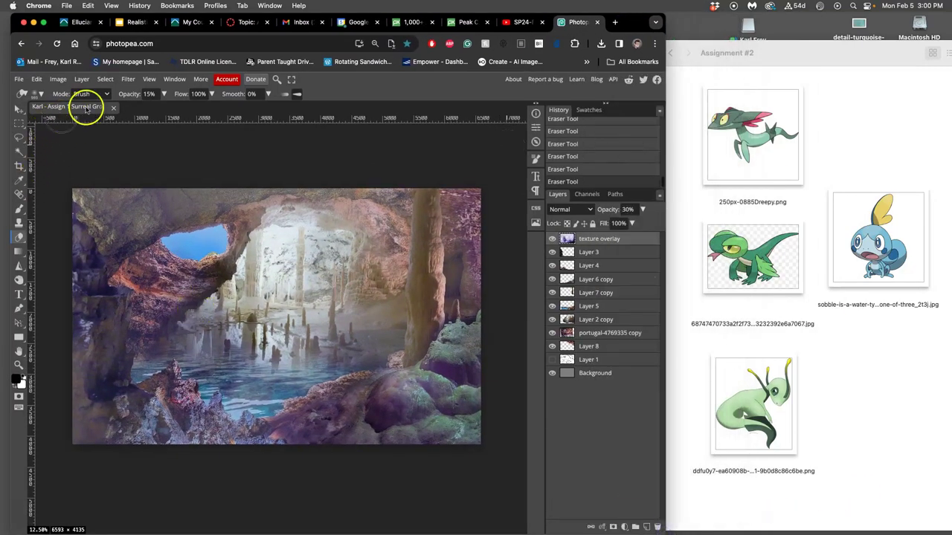
pyautogui.click(113, 107)
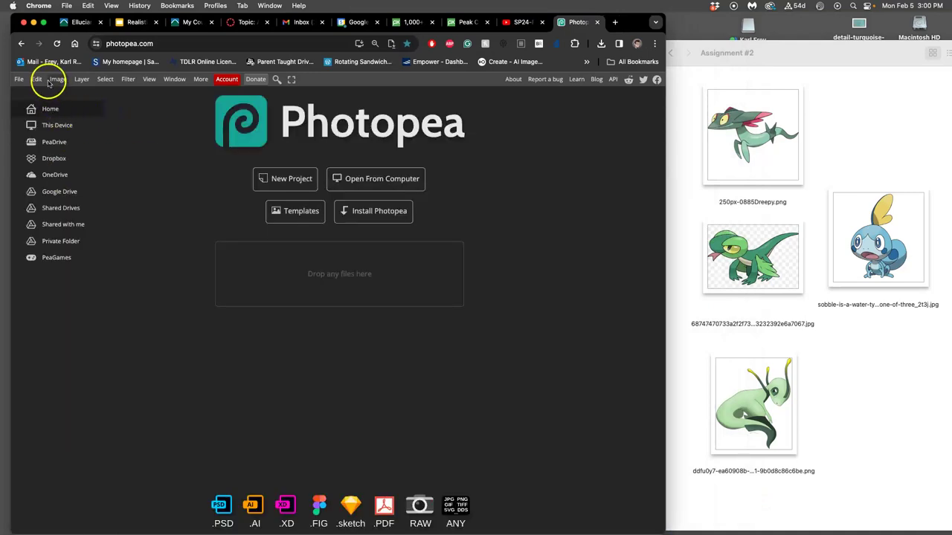
# Create a new white-background project from the Instagram preset at 1080 × 1080 px.
pyautogui.click(276, 180)
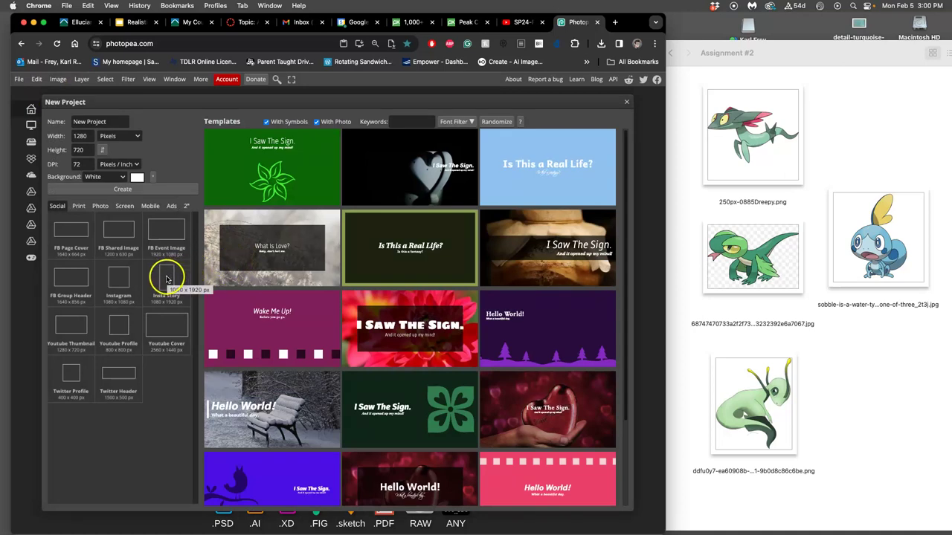
pyautogui.click(118, 275)
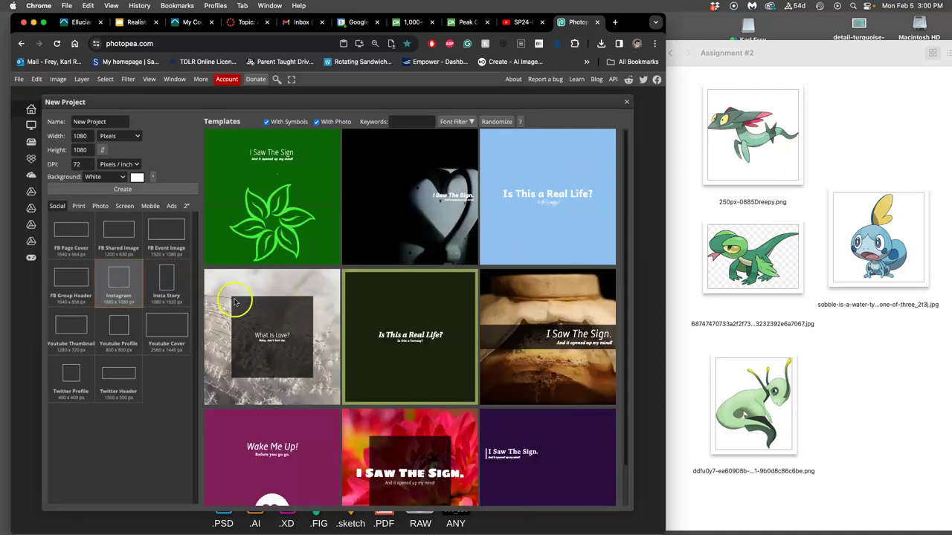
pyautogui.click(145, 191)
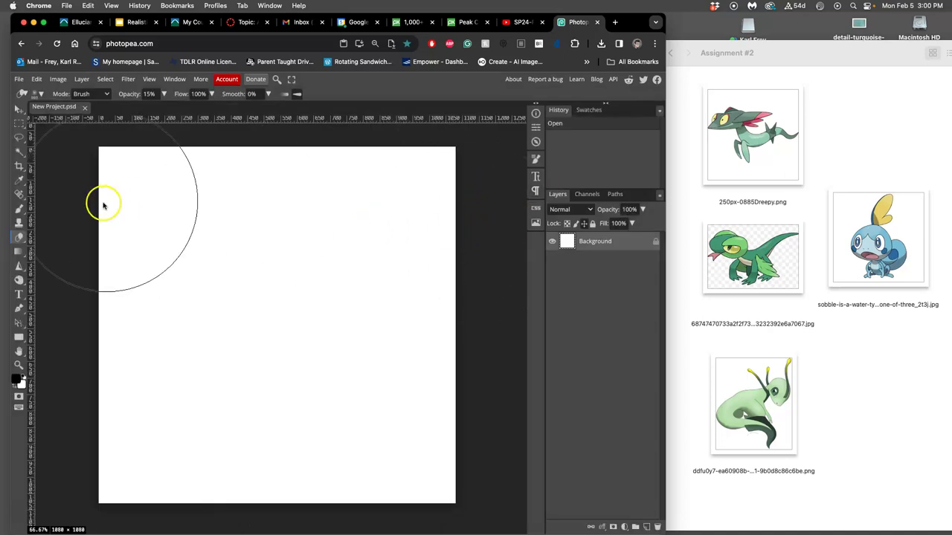
# Set up the Brush with a slightly larger fully hard tip and pressure-controlled size, trying it with one stroke that is undone.
pyautogui.click(17, 211)
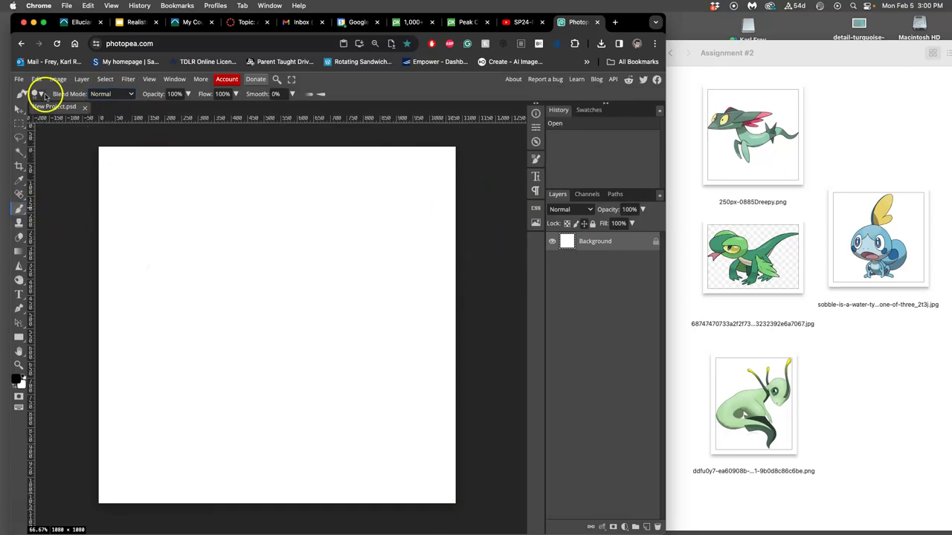
pyautogui.click(40, 93)
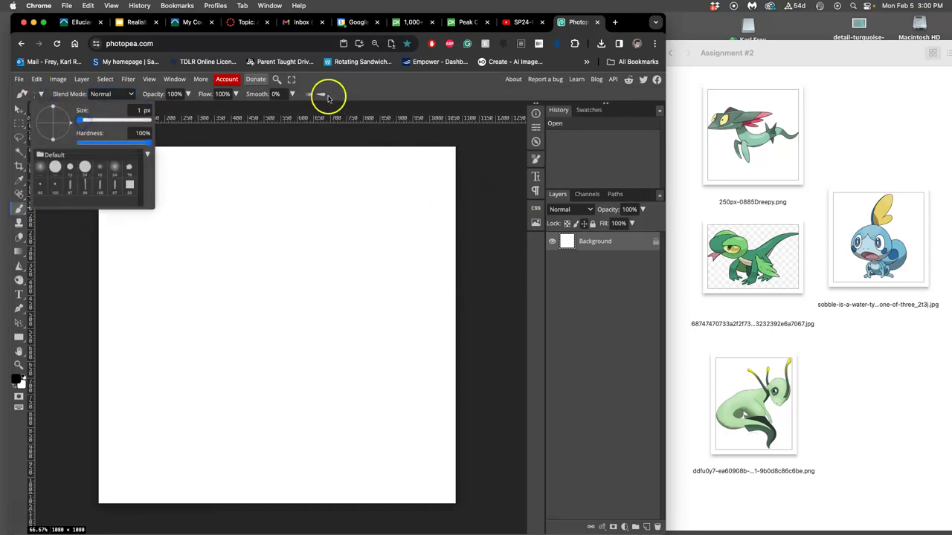
pyautogui.click(319, 96)
pyautogui.click(41, 94)
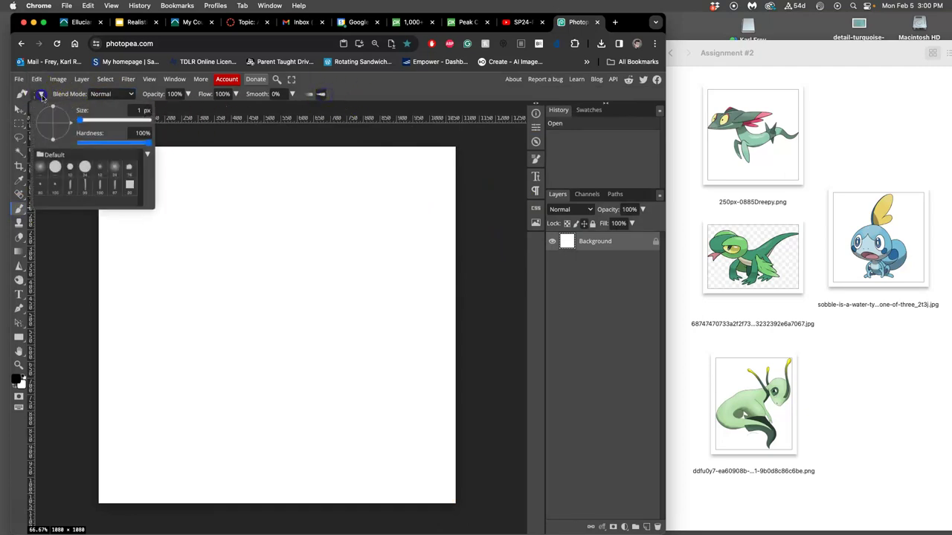
pyautogui.moveTo(78, 120); pyautogui.dragTo(91, 120)
pyautogui.moveTo(206, 184)
pyautogui.mouseDown()
pyautogui.moveTo(195, 230)
pyautogui.moveTo(217, 338)
pyautogui.moveTo(254, 399)
pyautogui.mouseUp()
pyautogui.press('super+z')
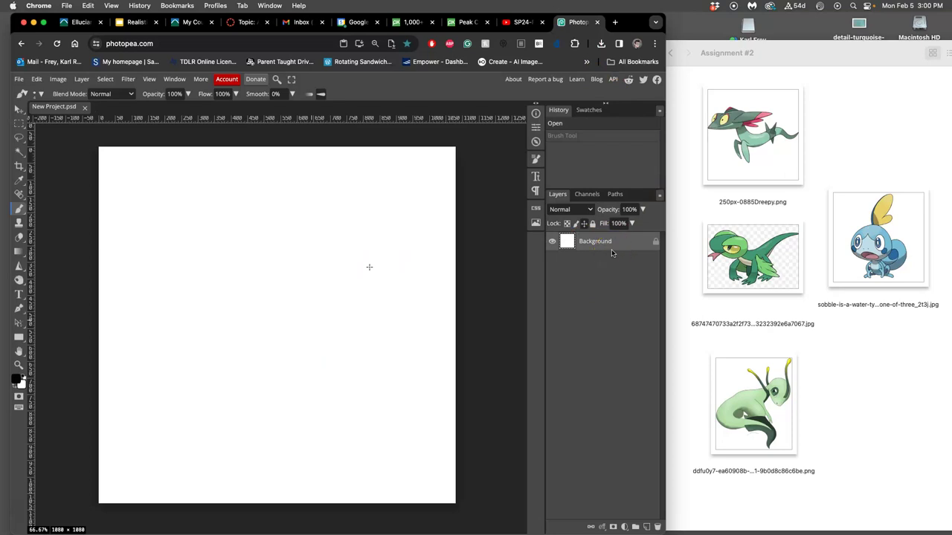
# Open the pale green antennaed creature image from the Assignment #2 folder in Preview, flip it horizontally and close it.
pyautogui.click(779, 405)
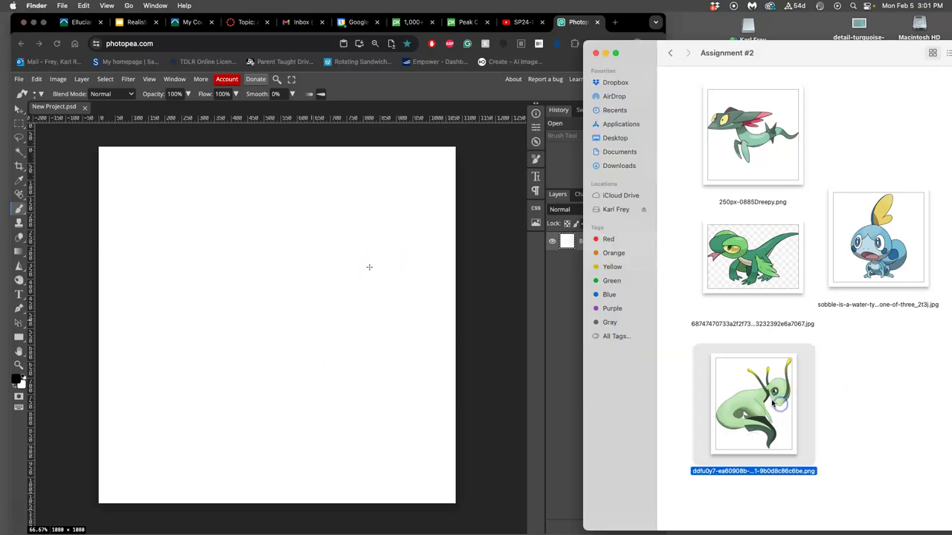
pyautogui.doubleClick(773, 402)
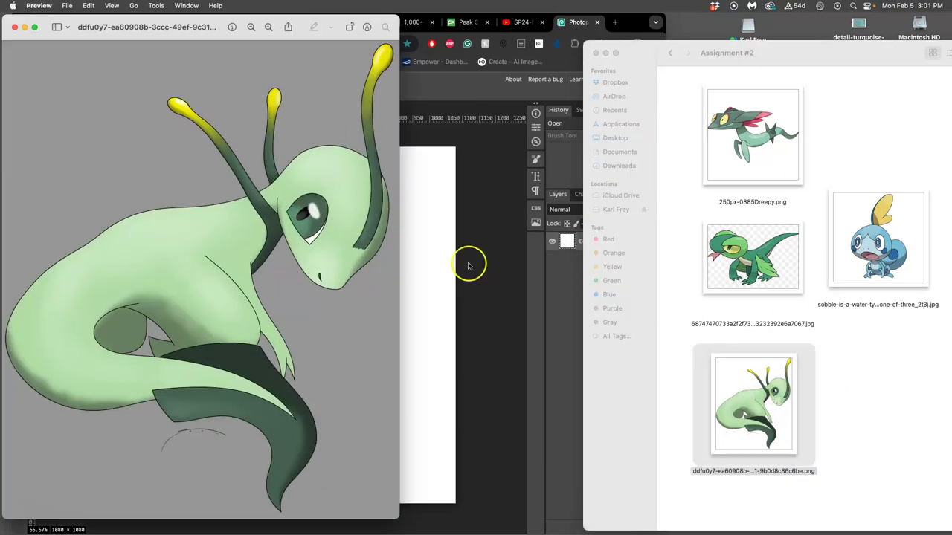
pyautogui.click(157, 6)
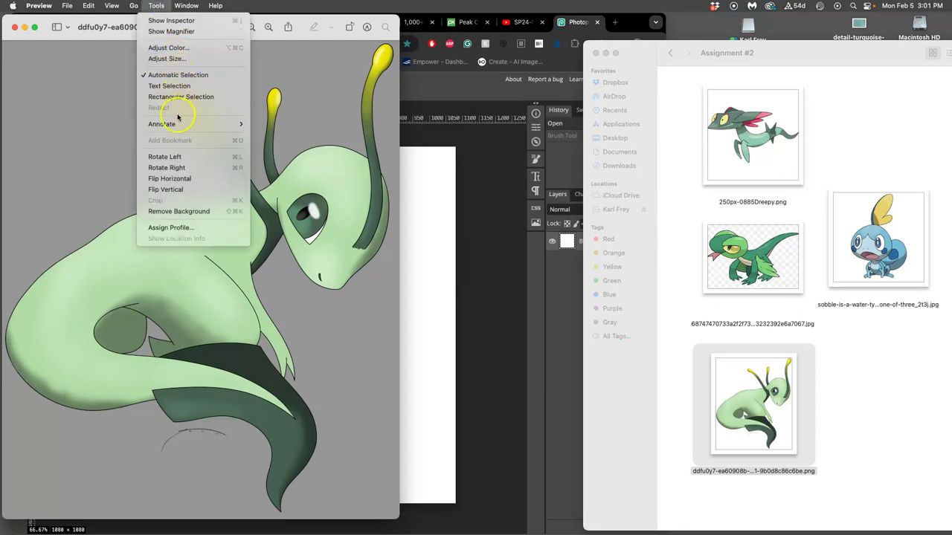
pyautogui.click(168, 179)
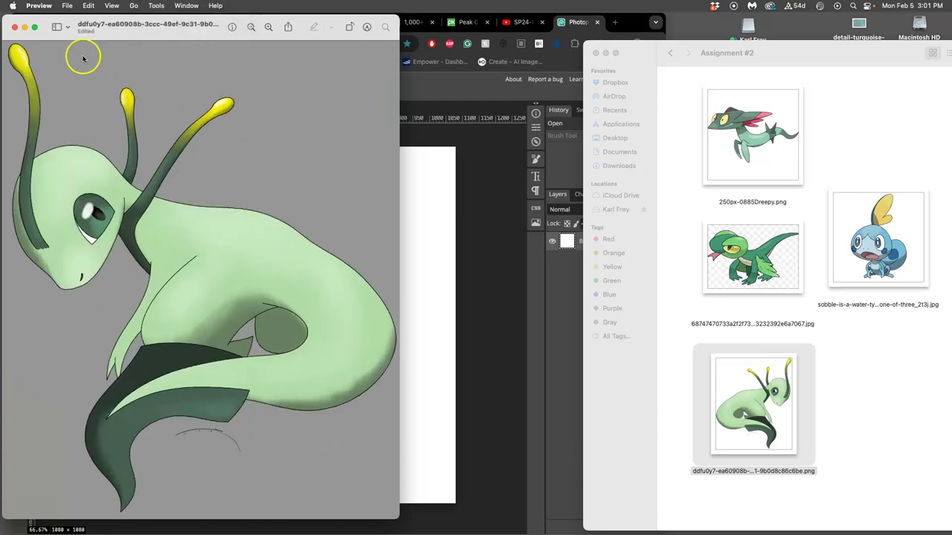
pyautogui.click(16, 27)
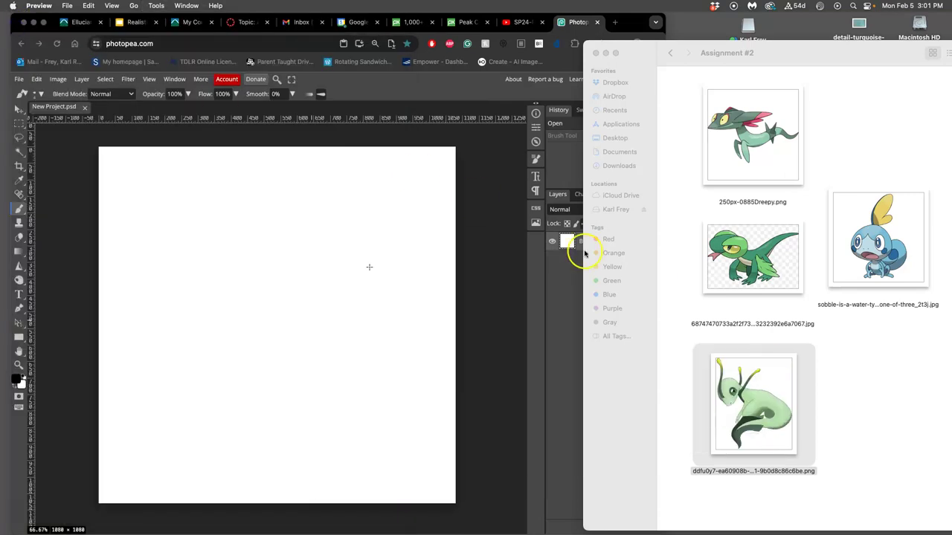
pyautogui.click(836, 351)
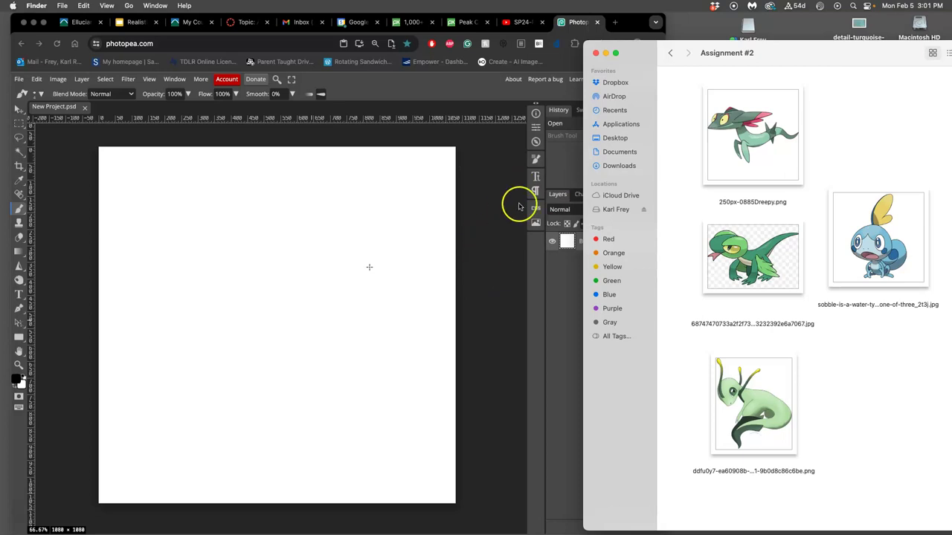
# Back in Photopea, sketch the creature's round head with angular jaw lines and a long forked tongue hanging below it.
pyautogui.click(278, 146)
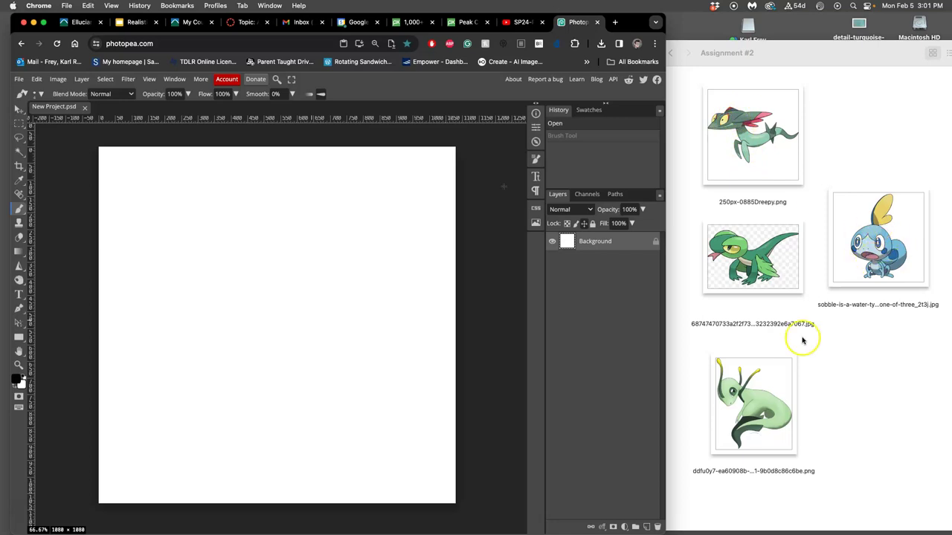
pyautogui.moveTo(213, 255)
pyautogui.mouseDown()
pyautogui.moveTo(168, 256)
pyautogui.moveTo(229, 269)
pyautogui.moveTo(169, 267)
pyautogui.moveTo(213, 253)
pyautogui.mouseUp()
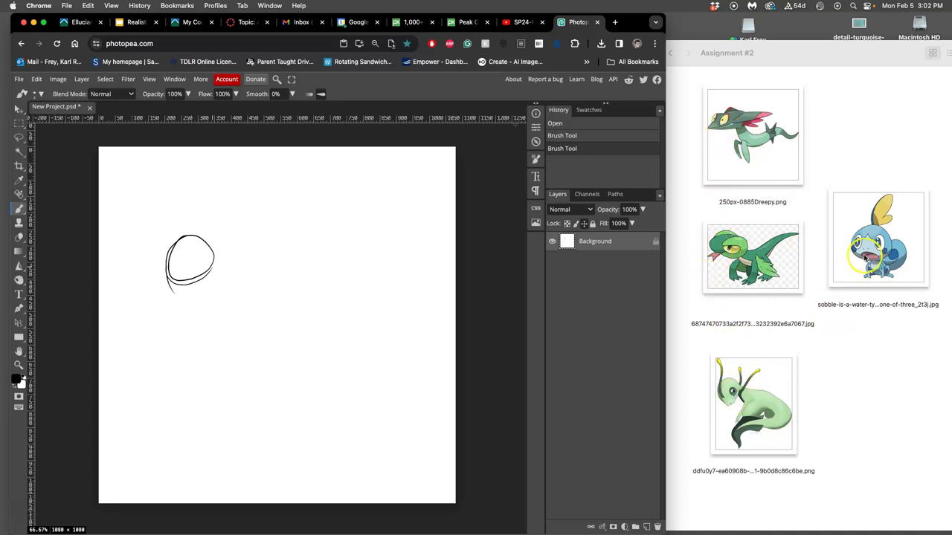
pyautogui.moveTo(171, 251); pyautogui.dragTo(164, 292)
pyautogui.moveTo(168, 243)
pyautogui.mouseDown()
pyautogui.moveTo(160, 297)
pyautogui.moveTo(200, 274)
pyautogui.moveTo(196, 303)
pyautogui.moveTo(208, 275)
pyautogui.moveTo(171, 318)
pyautogui.mouseUp()
pyautogui.moveTo(190, 283); pyautogui.dragTo(190, 283)
pyautogui.moveTo(180, 310); pyautogui.dragTo(182, 348)
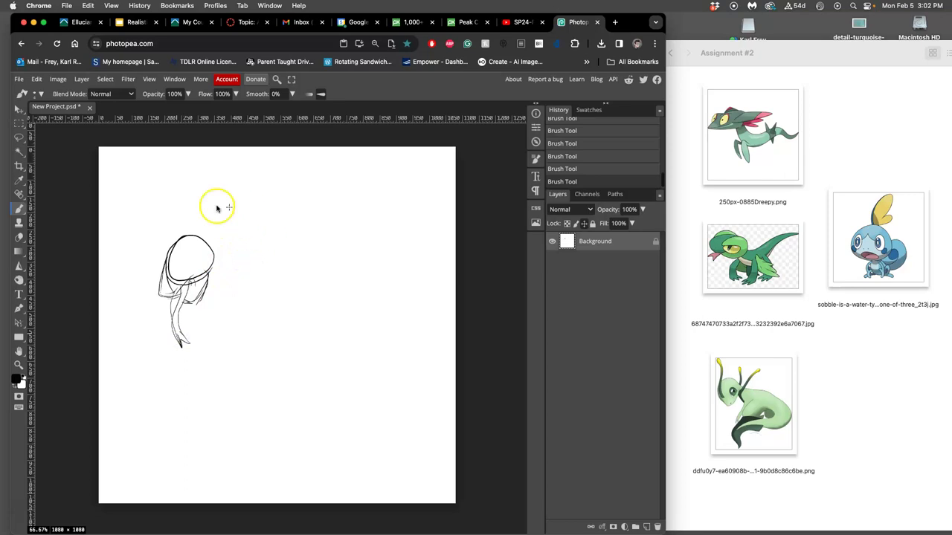
pyautogui.moveTo(179, 292); pyautogui.dragTo(179, 292)
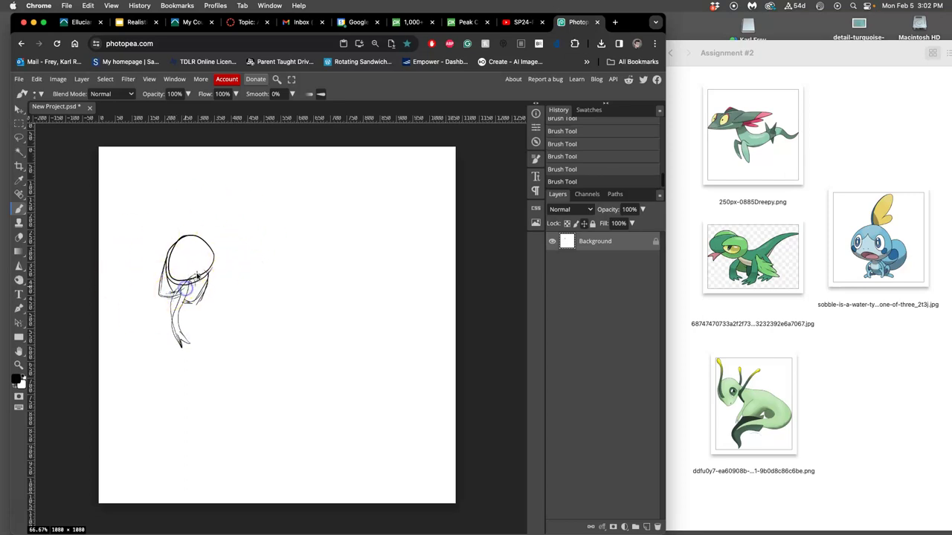
# Handwrite the note "snake head" above the sketched head with an arrow pointing down to it.
pyautogui.moveTo(149, 195); pyautogui.dragTo(180, 233)
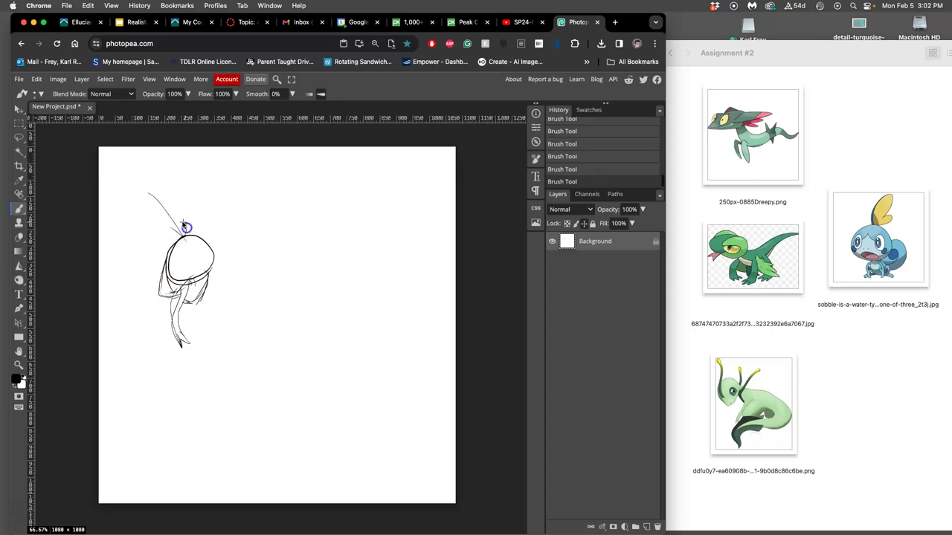
pyautogui.moveTo(136, 165)
pyautogui.mouseDown()
pyautogui.moveTo(129, 176)
pyautogui.moveTo(176, 163)
pyautogui.mouseUp()
pyautogui.moveTo(145, 179); pyautogui.dragTo(184, 173)
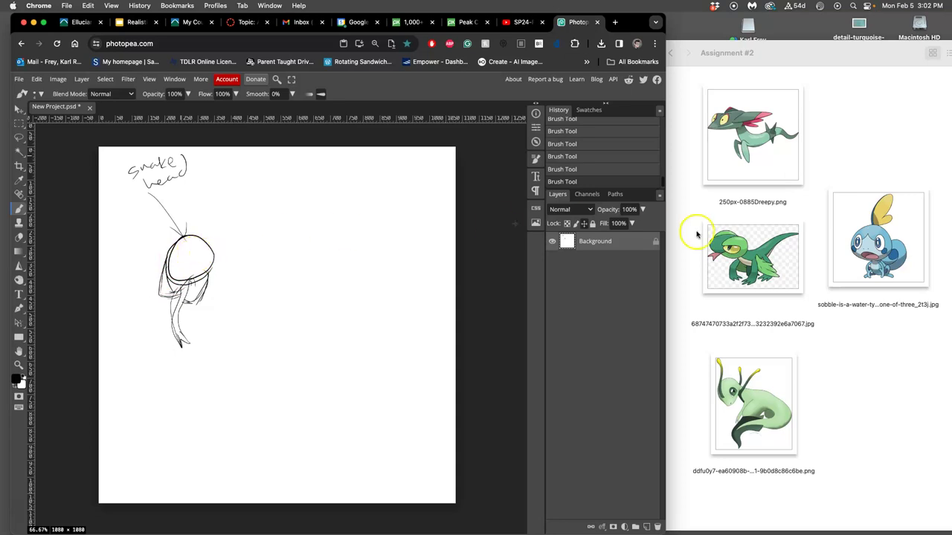
# Draw a large ringed eye inside the head and label it with a leader line and the handwritten note "Big Eye Chameleon".
pyautogui.moveTo(189, 249); pyautogui.dragTo(190, 259)
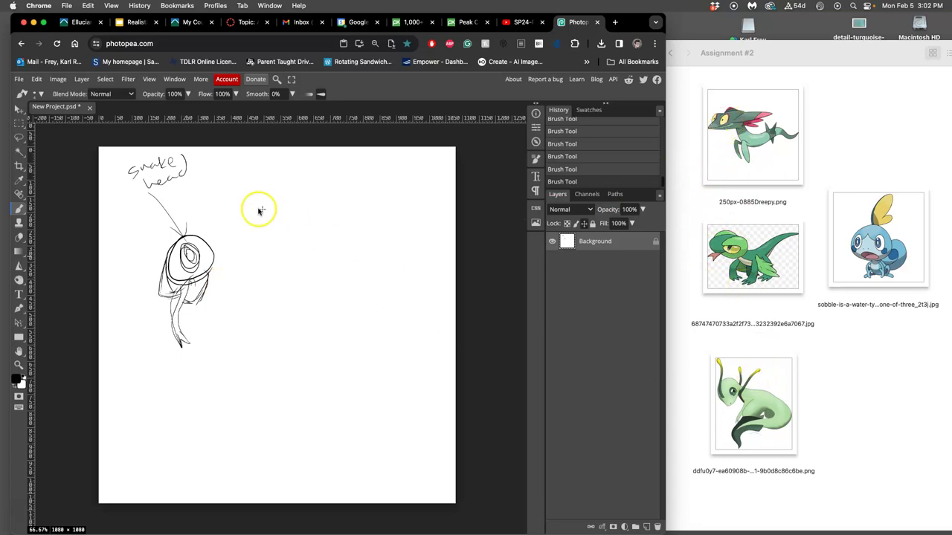
pyautogui.moveTo(190, 253); pyautogui.dragTo(212, 183)
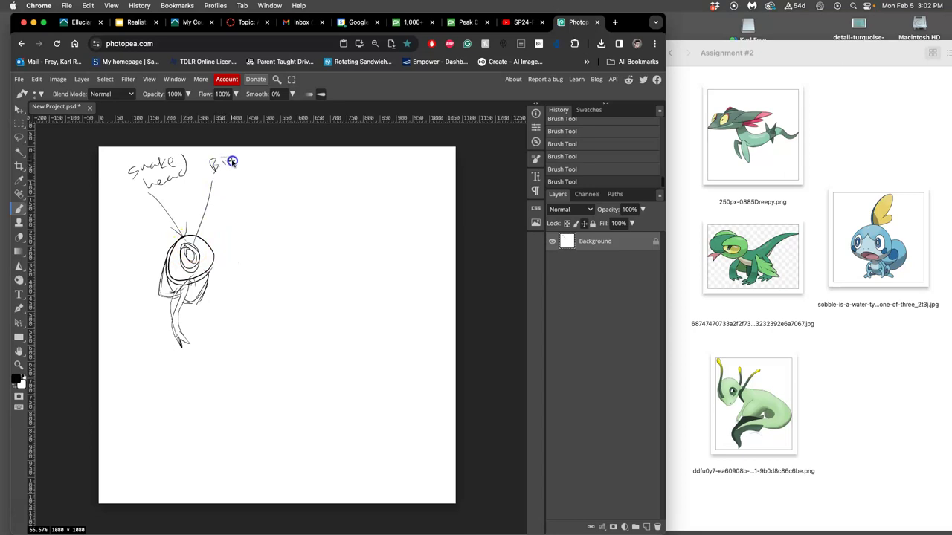
pyautogui.moveTo(228, 183); pyautogui.dragTo(254, 172)
pyautogui.moveTo(223, 205); pyautogui.dragTo(233, 199)
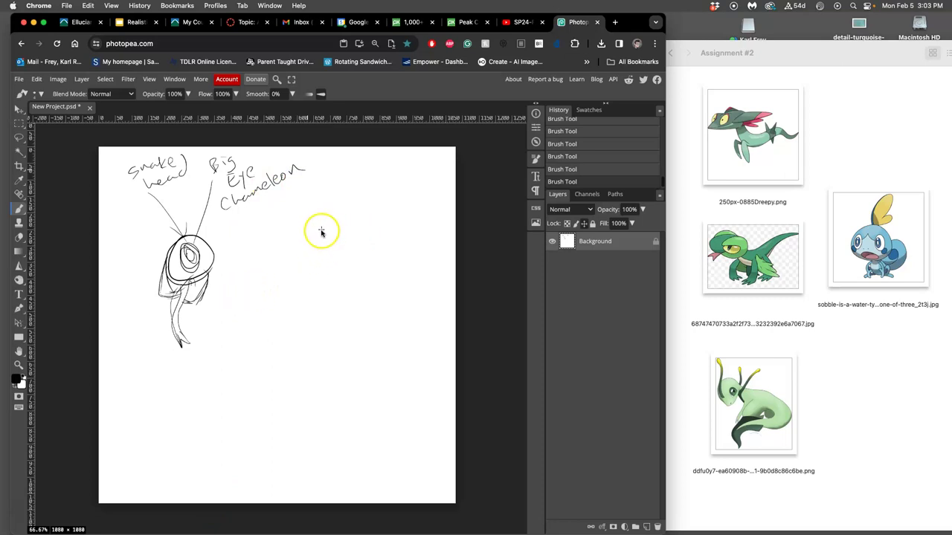
pyautogui.moveTo(209, 256)
pyautogui.mouseDown()
pyautogui.moveTo(190, 247)
pyautogui.moveTo(173, 283)
pyautogui.mouseUp()
pyautogui.click(251, 195)
pyautogui.moveTo(251, 195)
pyautogui.mouseDown()
pyautogui.moveTo(237, 186)
pyautogui.moveTo(213, 230)
pyautogui.moveTo(223, 258)
pyautogui.moveTo(215, 229)
pyautogui.moveTo(201, 260)
pyautogui.moveTo(210, 269)
pyautogui.moveTo(197, 236)
pyautogui.mouseUp()
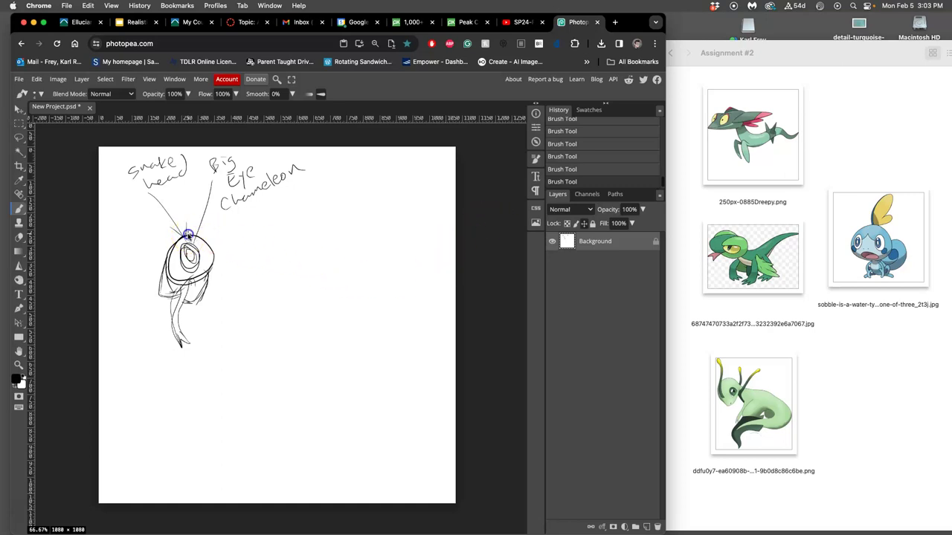
# Try two sweeping body curves starting at the back of the head and undo each one.
pyautogui.moveTo(217, 255)
pyautogui.mouseDown()
pyautogui.moveTo(241, 304)
pyautogui.moveTo(401, 375)
pyautogui.mouseUp()
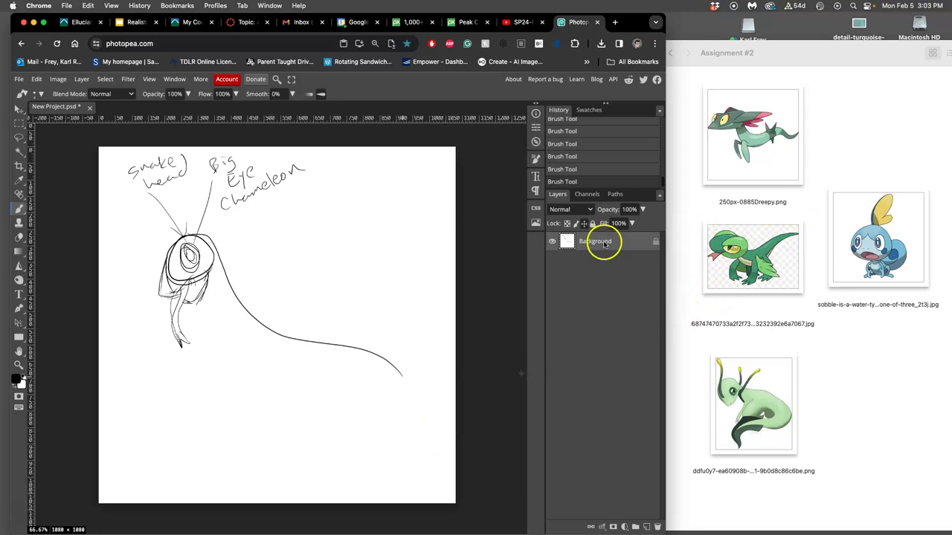
pyautogui.press('super+z')
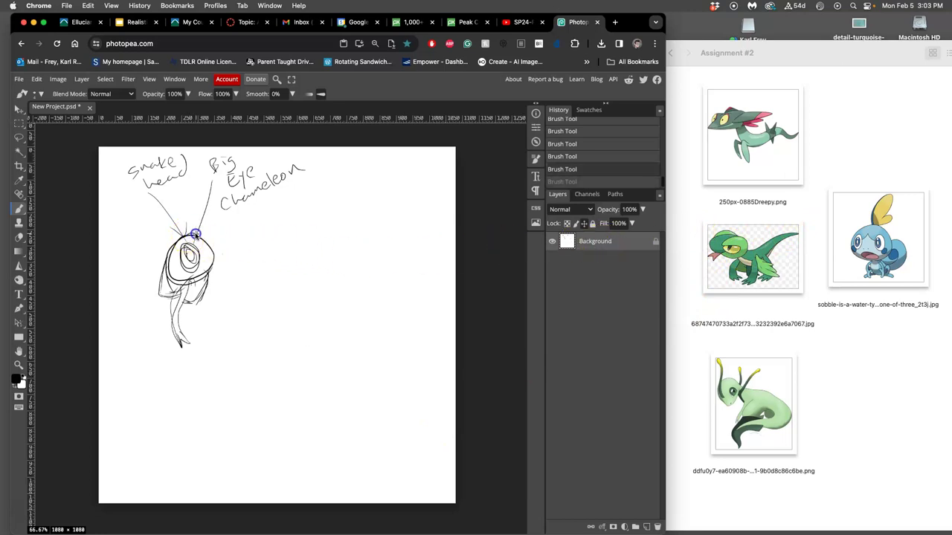
pyautogui.moveTo(258, 277); pyautogui.dragTo(399, 234)
pyautogui.press('super+z')
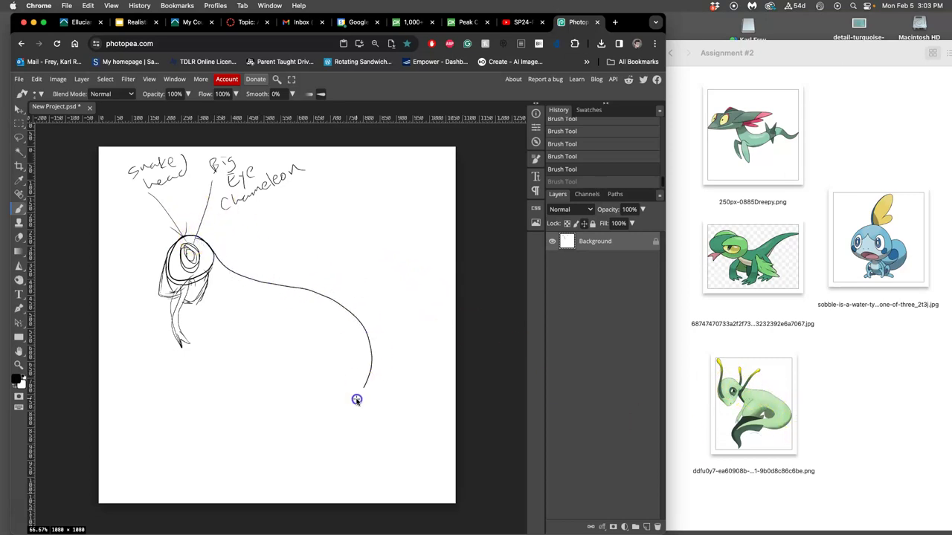
# Draw an S-shaped spine curve from the back of the head to the canvas's lower edge and sketch a loose chest oval over it.
pyautogui.moveTo(357, 400); pyautogui.dragTo(314, 485)
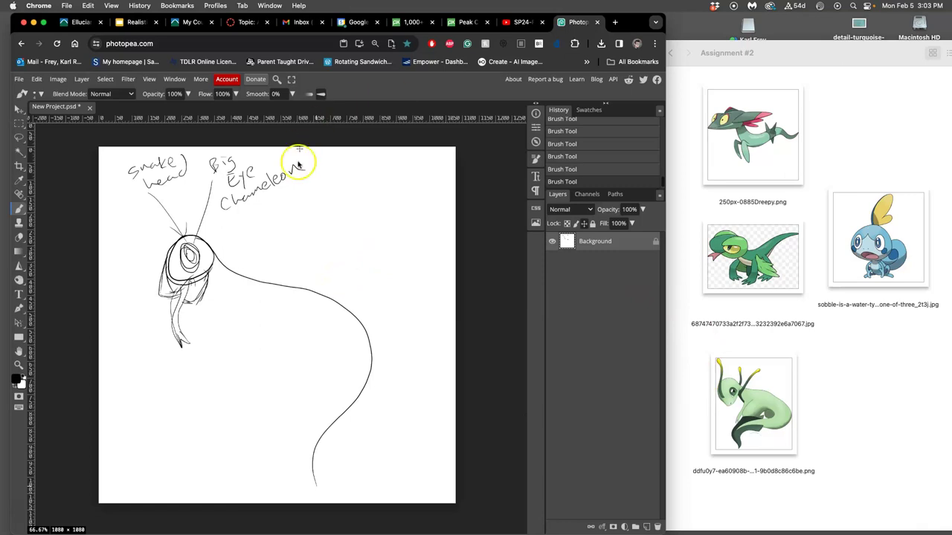
pyautogui.moveTo(241, 265)
pyautogui.mouseDown()
pyautogui.moveTo(242, 276)
pyautogui.moveTo(264, 270)
pyautogui.moveTo(246, 270)
pyautogui.moveTo(259, 291)
pyautogui.moveTo(253, 314)
pyautogui.mouseUp()
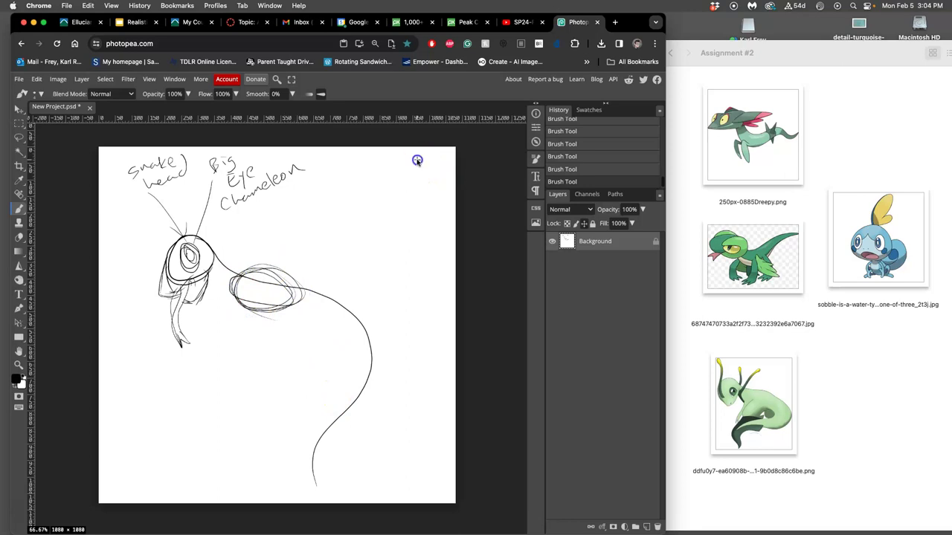
# Draw a column of a square, circle, triangle and trapezoid in the canvas's upper-right area, keeping all four shapes after undoing the extra stroke.
pyautogui.moveTo(422, 172)
pyautogui.mouseDown()
pyautogui.moveTo(414, 238)
pyautogui.moveTo(435, 235)
pyautogui.moveTo(424, 216)
pyautogui.moveTo(407, 279)
pyautogui.mouseUp()
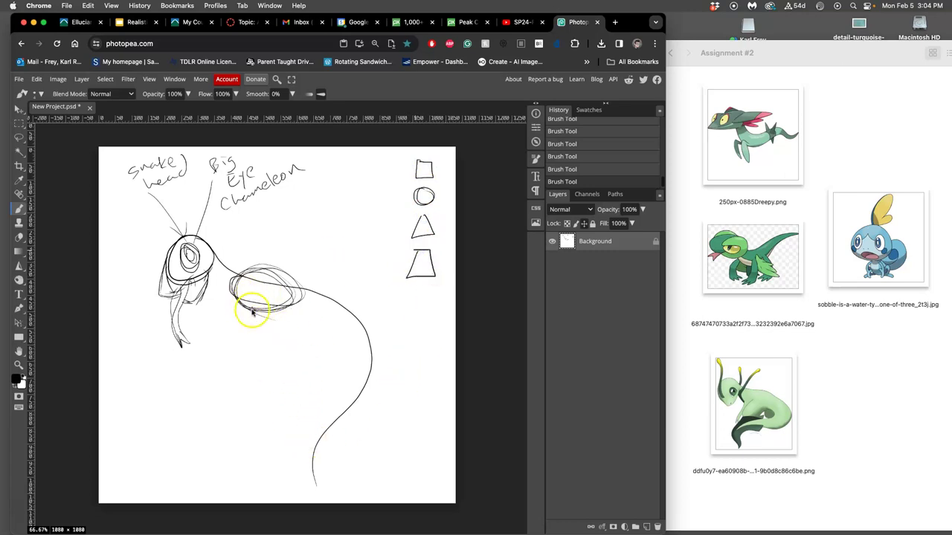
pyautogui.moveTo(251, 272)
pyautogui.mouseDown()
pyautogui.moveTo(243, 311)
pyautogui.moveTo(295, 295)
pyautogui.moveTo(278, 312)
pyautogui.moveTo(232, 264)
pyautogui.moveTo(209, 258)
pyautogui.moveTo(223, 292)
pyautogui.mouseUp()
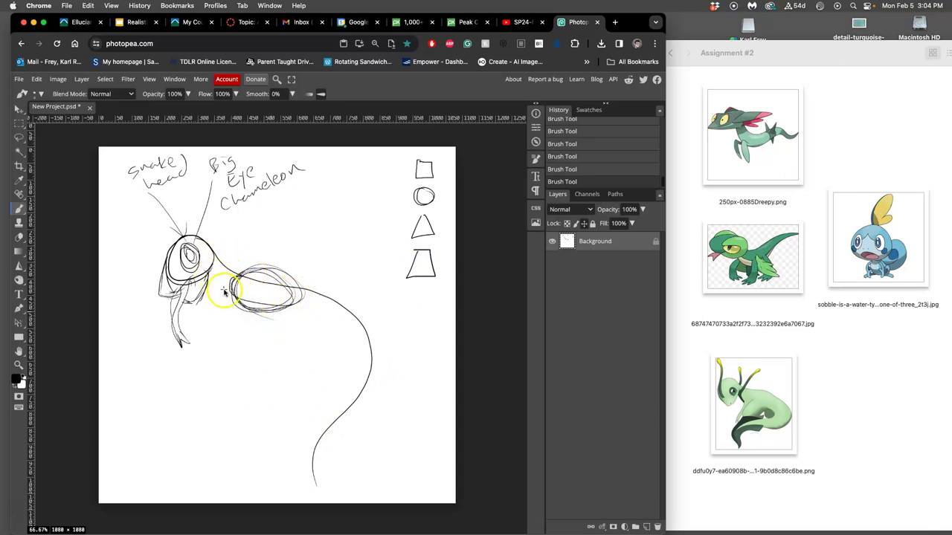
pyautogui.press('super+z')
pyautogui.press('super+z')
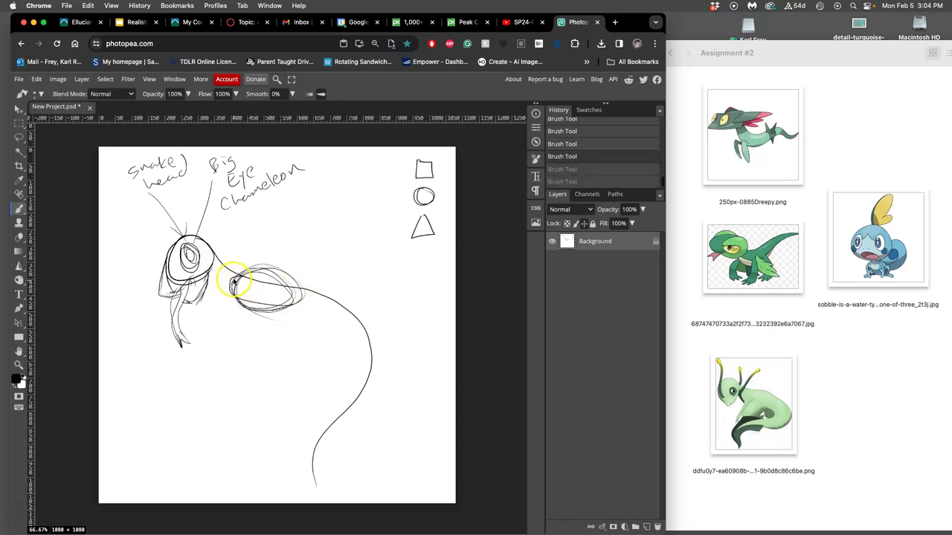
pyautogui.click(567, 169)
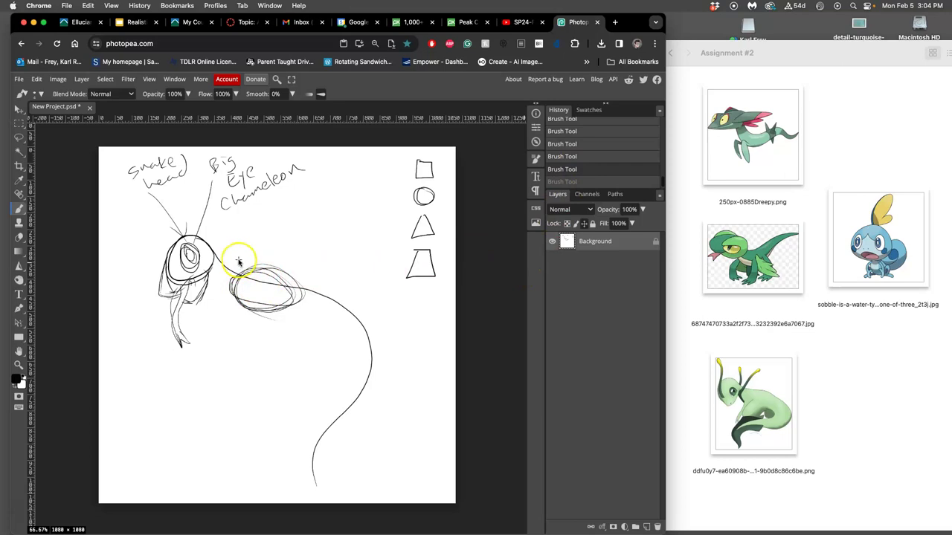
# Sketch more overlapping ovals on the spine just behind the head to bring the chest closer to it.
pyautogui.press('super+shift+z')
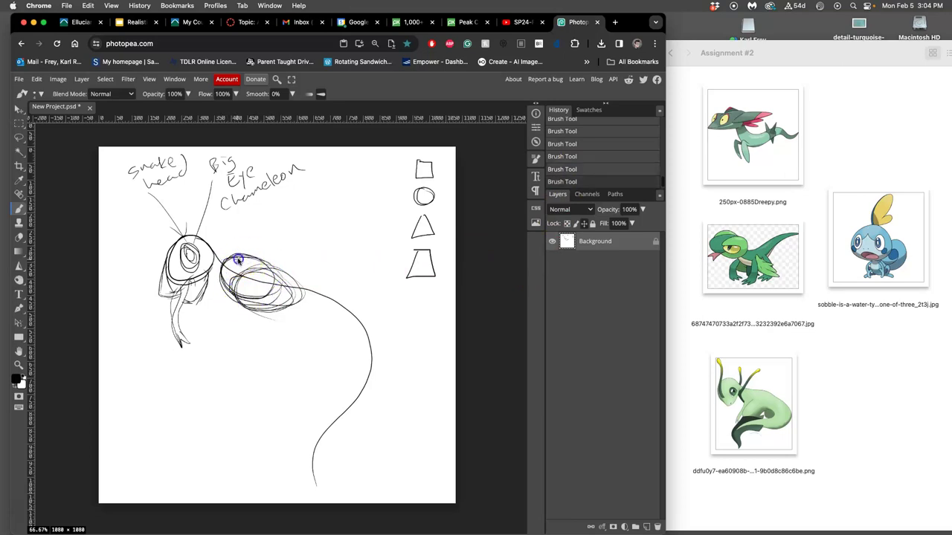
pyautogui.click(601, 235)
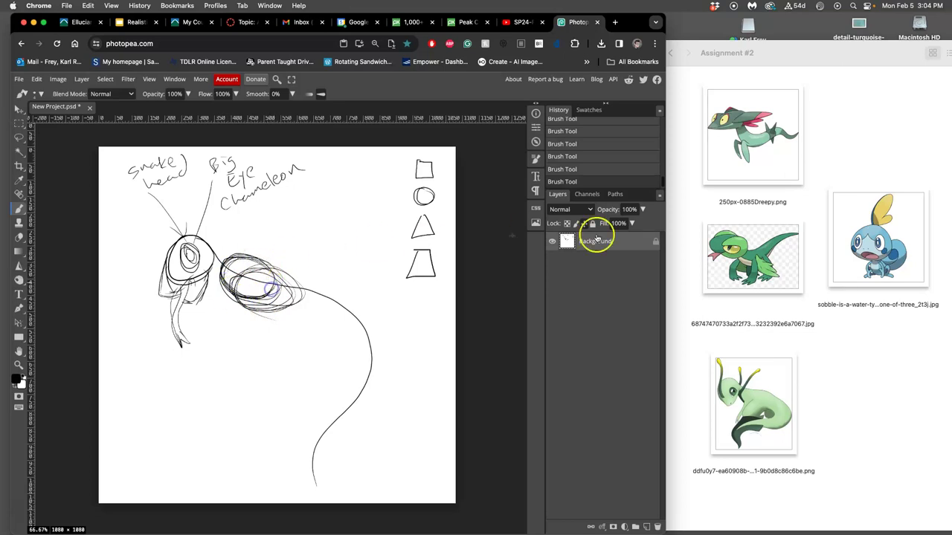
pyautogui.click(529, 272)
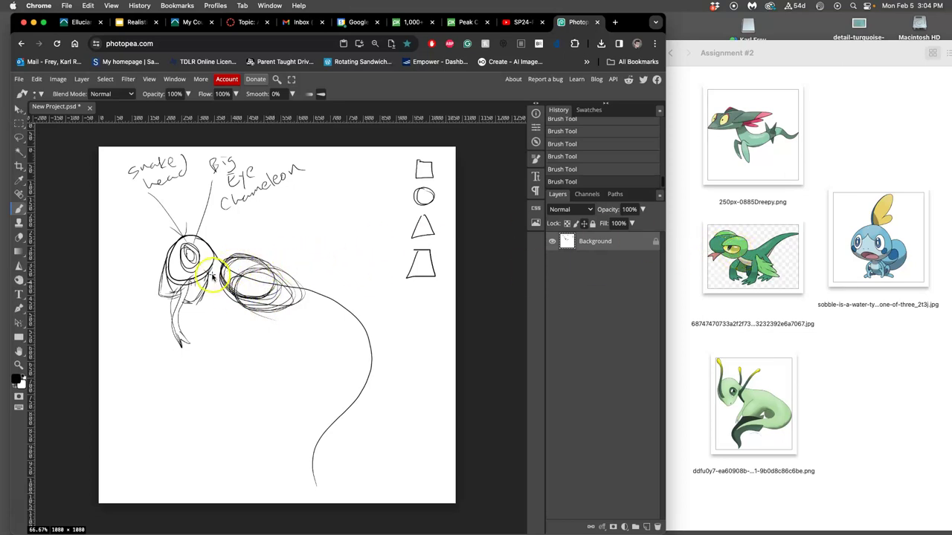
# Join the head to the chest with neck lines, and sketch a large hip oval behind the chest and two jointed front legs.
pyautogui.moveTo(209, 272)
pyautogui.mouseDown()
pyautogui.moveTo(210, 247)
pyautogui.moveTo(235, 256)
pyautogui.moveTo(209, 246)
pyautogui.moveTo(241, 259)
pyautogui.moveTo(267, 297)
pyautogui.moveTo(234, 281)
pyautogui.moveTo(304, 286)
pyautogui.moveTo(224, 282)
pyautogui.moveTo(248, 302)
pyautogui.mouseUp()
pyautogui.moveTo(282, 270)
pyautogui.mouseDown()
pyautogui.moveTo(298, 291)
pyautogui.moveTo(299, 282)
pyautogui.moveTo(291, 293)
pyautogui.moveTo(276, 283)
pyautogui.mouseUp()
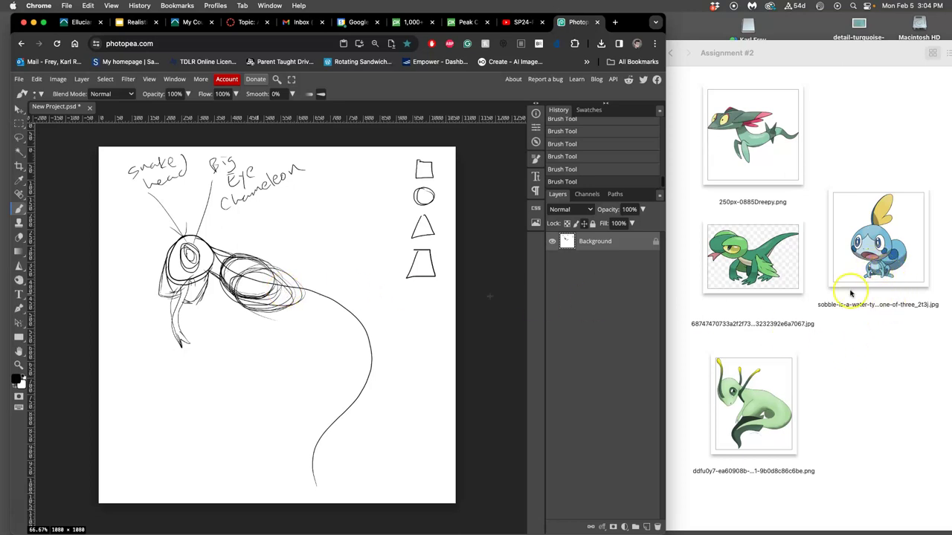
pyautogui.moveTo(303, 286)
pyautogui.mouseDown()
pyautogui.moveTo(255, 325)
pyautogui.moveTo(323, 311)
pyautogui.moveTo(305, 284)
pyautogui.moveTo(271, 333)
pyautogui.moveTo(340, 297)
pyautogui.moveTo(289, 292)
pyautogui.moveTo(314, 325)
pyautogui.moveTo(310, 272)
pyautogui.moveTo(301, 333)
pyautogui.moveTo(329, 271)
pyautogui.moveTo(277, 335)
pyautogui.moveTo(311, 277)
pyautogui.moveTo(276, 336)
pyautogui.moveTo(340, 271)
pyautogui.moveTo(278, 333)
pyautogui.moveTo(301, 278)
pyautogui.moveTo(319, 318)
pyautogui.moveTo(258, 280)
pyautogui.moveTo(253, 296)
pyautogui.moveTo(222, 292)
pyautogui.moveTo(261, 289)
pyautogui.moveTo(230, 295)
pyautogui.mouseUp()
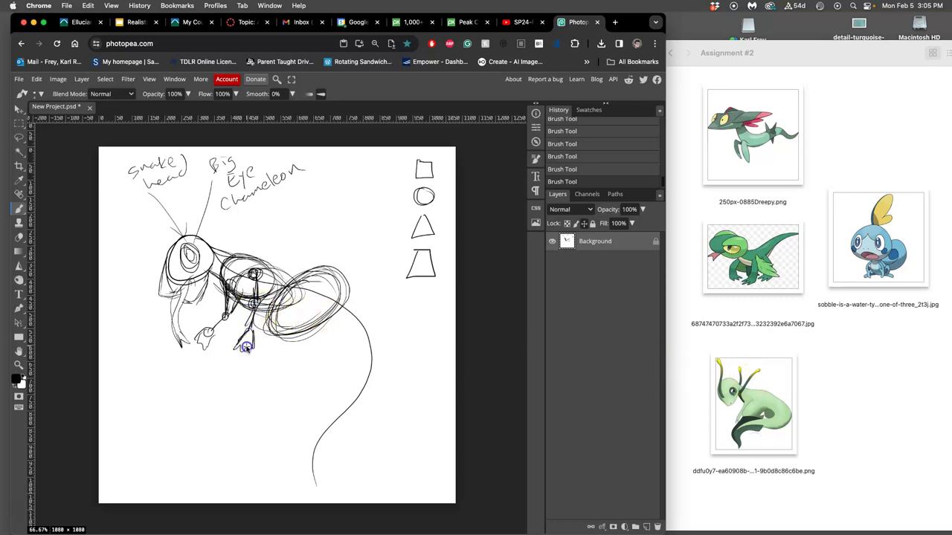
# Draw joint circles in the shoulders and hips and sketch two jointed hind legs ending in shaded oval feet.
pyautogui.moveTo(259, 299)
pyautogui.mouseDown()
pyautogui.moveTo(232, 287)
pyautogui.moveTo(252, 275)
pyautogui.moveTo(238, 281)
pyautogui.moveTo(248, 294)
pyautogui.moveTo(266, 288)
pyautogui.moveTo(238, 277)
pyautogui.moveTo(236, 259)
pyautogui.moveTo(229, 278)
pyautogui.moveTo(245, 272)
pyautogui.moveTo(243, 258)
pyautogui.moveTo(239, 282)
pyautogui.moveTo(249, 258)
pyautogui.moveTo(252, 285)
pyautogui.moveTo(272, 285)
pyautogui.moveTo(265, 266)
pyautogui.moveTo(262, 358)
pyautogui.moveTo(277, 337)
pyautogui.moveTo(283, 297)
pyautogui.moveTo(280, 322)
pyautogui.moveTo(276, 282)
pyautogui.moveTo(261, 267)
pyautogui.moveTo(293, 289)
pyautogui.moveTo(283, 292)
pyautogui.moveTo(315, 278)
pyautogui.moveTo(284, 297)
pyautogui.moveTo(329, 273)
pyautogui.moveTo(334, 298)
pyautogui.moveTo(277, 320)
pyautogui.mouseUp()
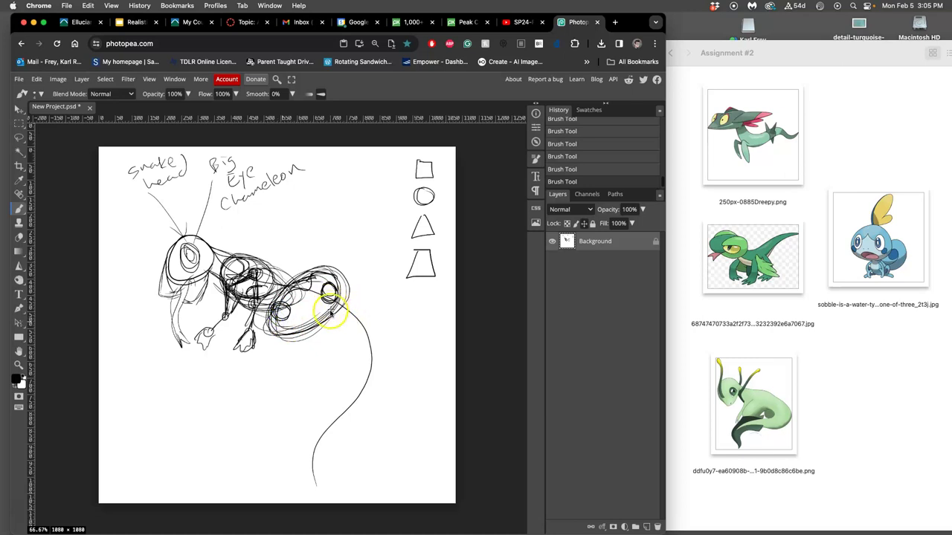
pyautogui.moveTo(330, 309); pyautogui.dragTo(330, 295)
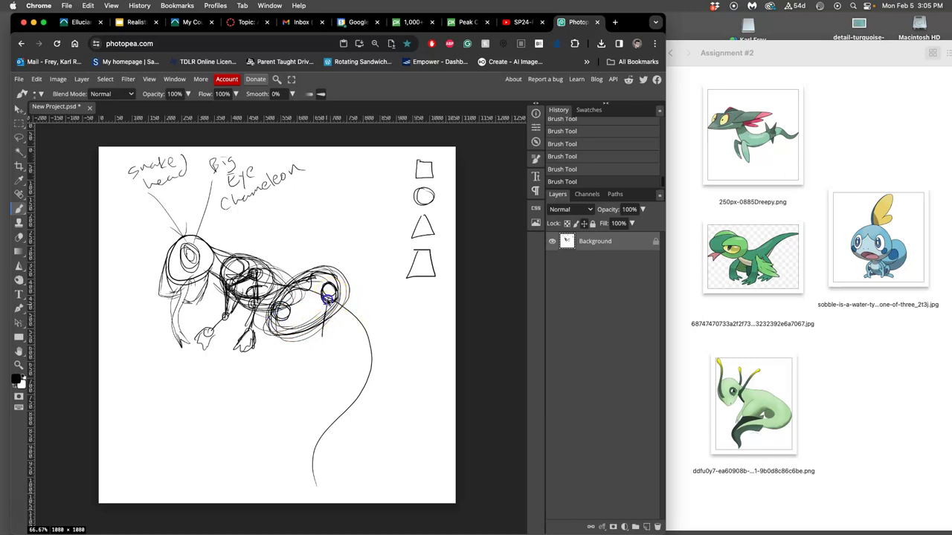
pyautogui.moveTo(321, 330); pyautogui.dragTo(346, 342)
pyautogui.moveTo(295, 368)
pyautogui.mouseDown()
pyautogui.moveTo(329, 362)
pyautogui.moveTo(280, 311)
pyautogui.mouseUp()
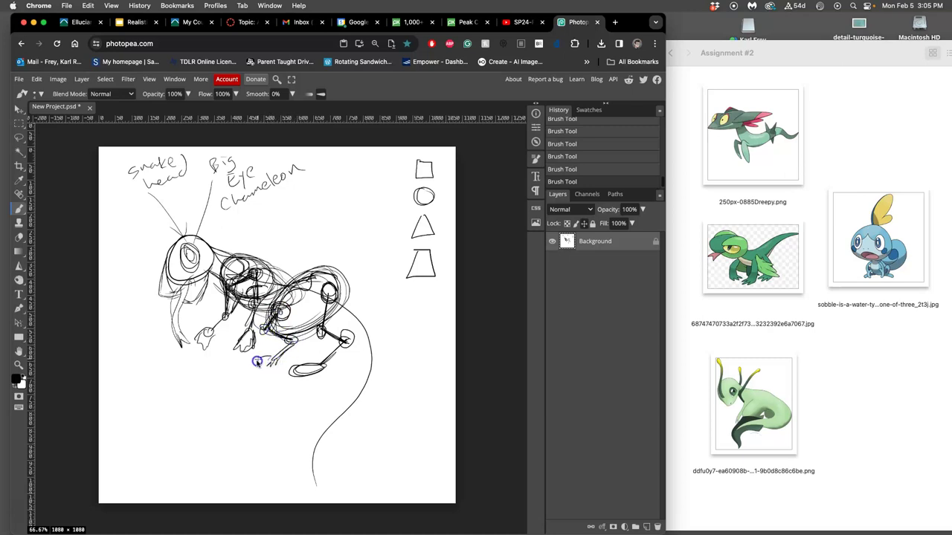
pyautogui.moveTo(269, 356); pyautogui.dragTo(258, 354)
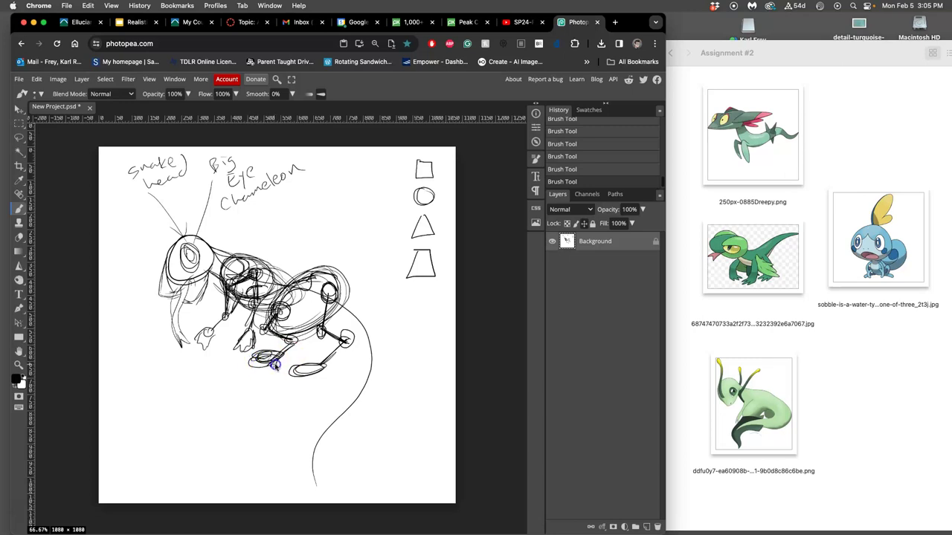
pyautogui.moveTo(339, 343)
pyautogui.mouseDown()
pyautogui.moveTo(313, 375)
pyautogui.moveTo(292, 382)
pyautogui.mouseUp()
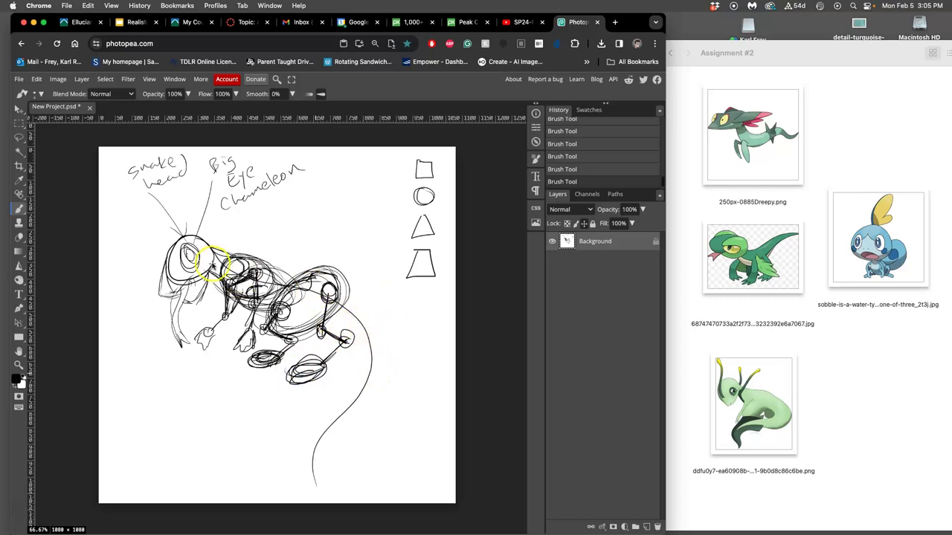
# Draw a small hatched silhouette of the creature beside the column of shapes, with fins on its head.
pyautogui.moveTo(236, 309)
pyautogui.mouseDown()
pyautogui.moveTo(186, 254)
pyautogui.moveTo(256, 291)
pyautogui.moveTo(228, 245)
pyautogui.moveTo(236, 259)
pyautogui.moveTo(270, 270)
pyautogui.mouseUp()
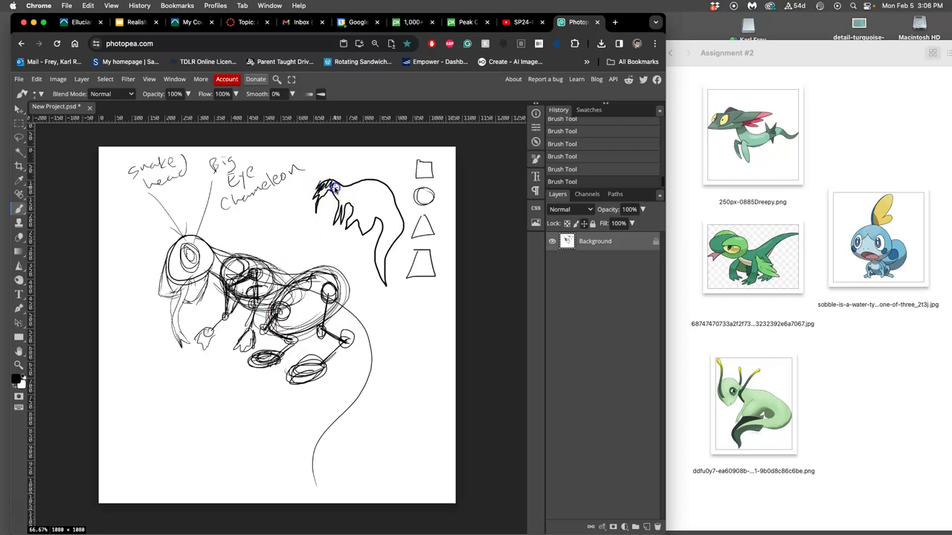
pyautogui.moveTo(364, 194)
pyautogui.mouseDown()
pyautogui.moveTo(361, 222)
pyautogui.moveTo(383, 191)
pyautogui.mouseUp()
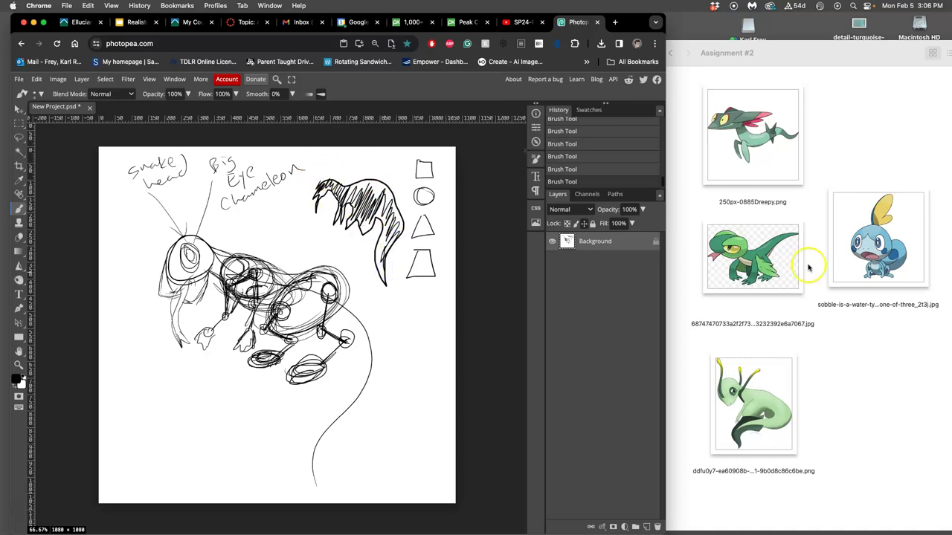
pyautogui.moveTo(318, 179); pyautogui.dragTo(325, 184)
pyautogui.moveTo(325, 168); pyautogui.dragTo(330, 172)
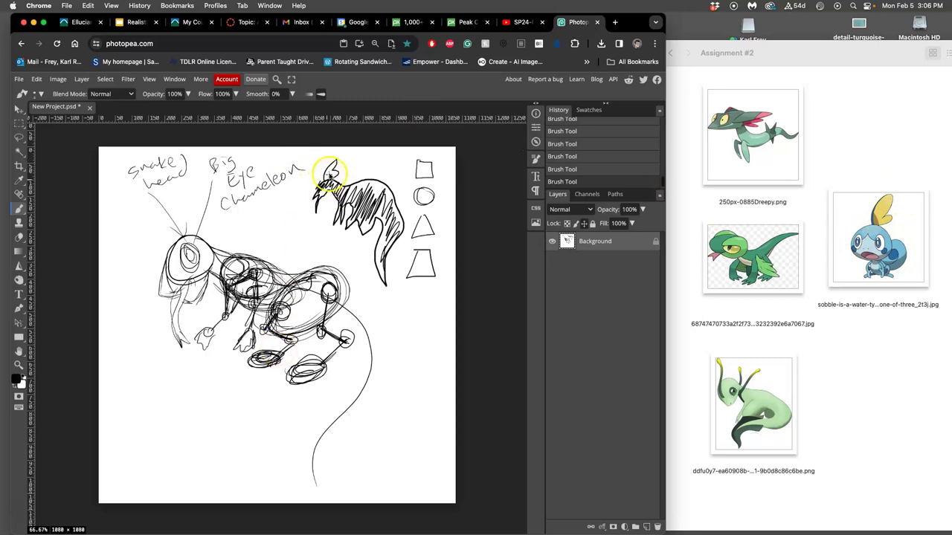
# Sketch fins on top of the creature's head and a thick curved tail along the spine line ending in a scaly pine cone.
pyautogui.moveTo(279, 345)
pyautogui.mouseDown()
pyautogui.moveTo(249, 290)
pyautogui.moveTo(256, 276)
pyautogui.moveTo(227, 272)
pyautogui.moveTo(227, 282)
pyautogui.moveTo(176, 238)
pyautogui.mouseUp()
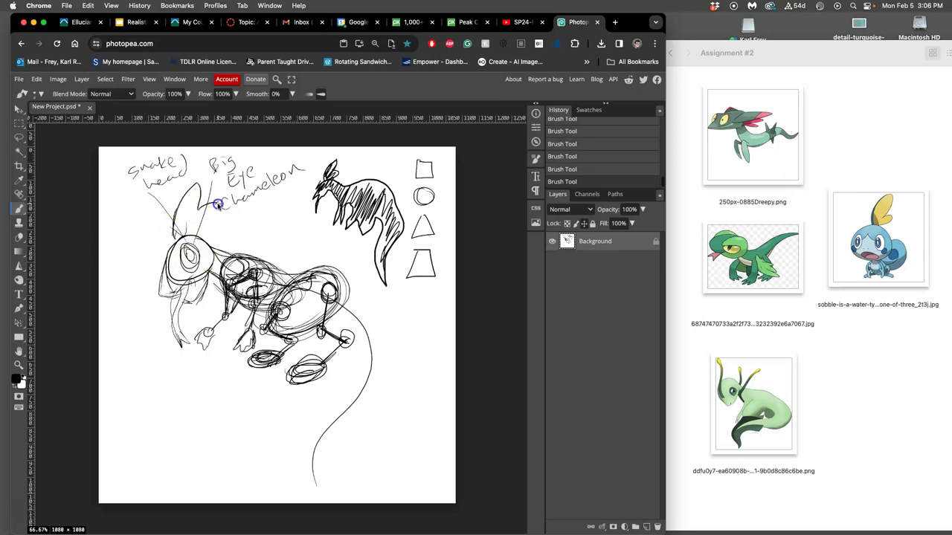
pyautogui.moveTo(344, 306)
pyautogui.mouseDown()
pyautogui.moveTo(381, 349)
pyautogui.moveTo(342, 294)
pyautogui.moveTo(379, 373)
pyautogui.moveTo(344, 320)
pyautogui.mouseUp()
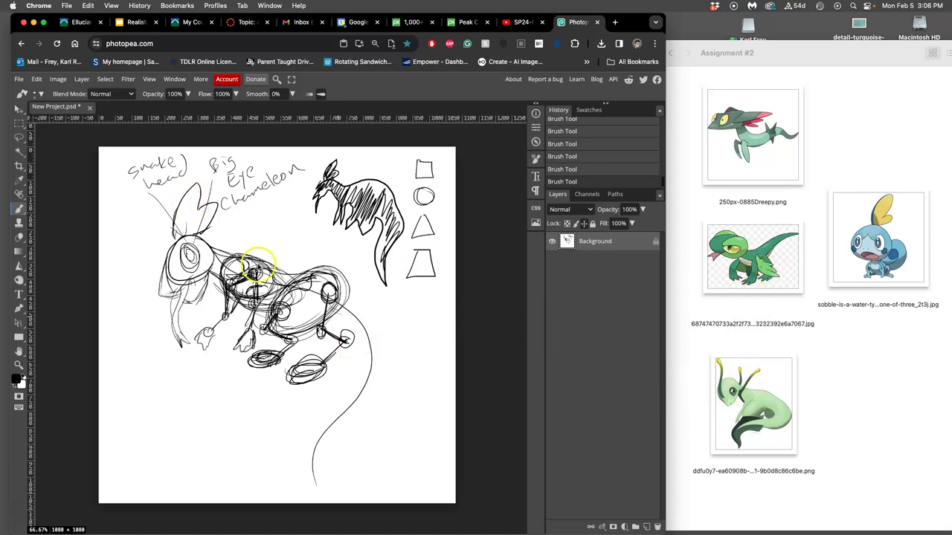
pyautogui.moveTo(317, 306); pyautogui.dragTo(346, 336)
pyautogui.moveTo(351, 281)
pyautogui.mouseDown()
pyautogui.moveTo(379, 327)
pyautogui.moveTo(375, 391)
pyautogui.mouseUp()
pyautogui.moveTo(347, 338)
pyautogui.mouseDown()
pyautogui.moveTo(349, 394)
pyautogui.moveTo(343, 378)
pyautogui.moveTo(316, 432)
pyautogui.mouseUp()
pyautogui.moveTo(343, 379)
pyautogui.mouseDown()
pyautogui.moveTo(316, 432)
pyautogui.moveTo(313, 418)
pyautogui.moveTo(304, 471)
pyautogui.moveTo(319, 468)
pyautogui.moveTo(353, 409)
pyautogui.moveTo(316, 463)
pyautogui.moveTo(298, 419)
pyautogui.moveTo(346, 456)
pyautogui.moveTo(307, 425)
pyautogui.mouseUp()
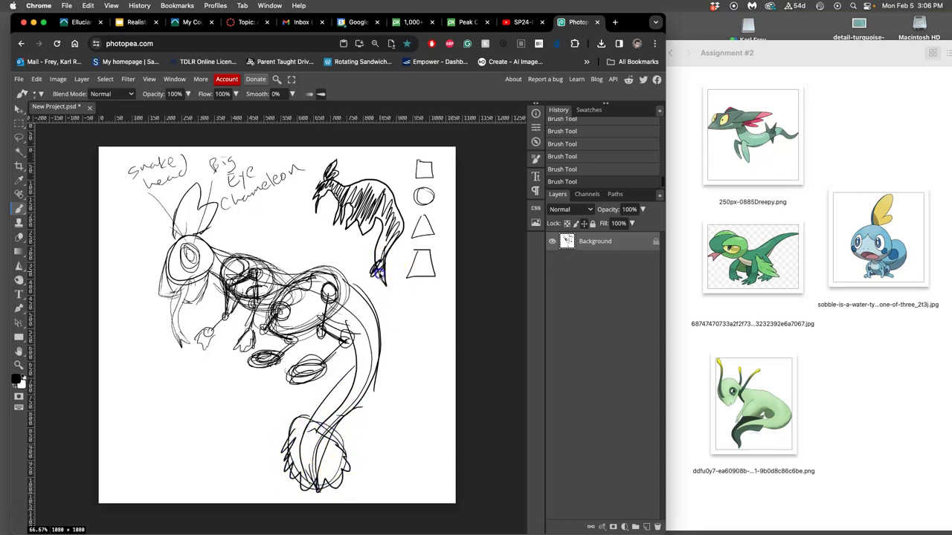
# Label the tail tip "Pine cone", the tail "Lizard" and the hips "frog", each with a pointer line.
pyautogui.moveTo(291, 435); pyautogui.dragTo(264, 424)
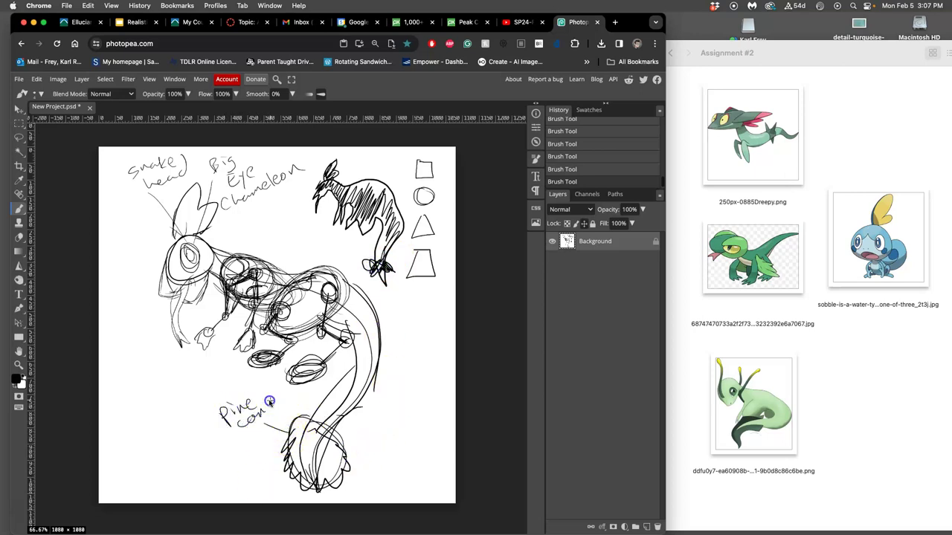
pyautogui.moveTo(370, 366)
pyautogui.mouseDown()
pyautogui.moveTo(408, 377)
pyautogui.moveTo(450, 365)
pyautogui.moveTo(440, 343)
pyautogui.mouseUp()
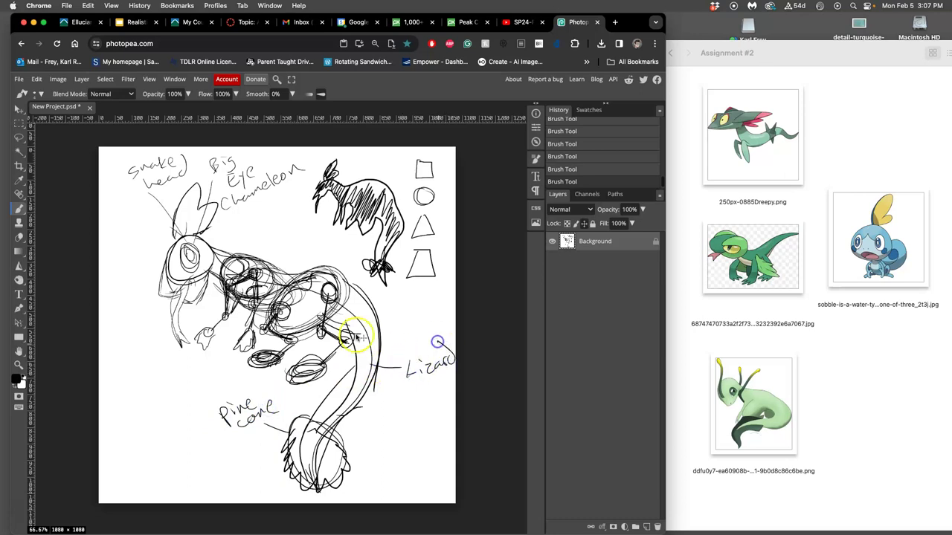
pyautogui.moveTo(302, 300)
pyautogui.mouseDown()
pyautogui.moveTo(276, 317)
pyautogui.moveTo(287, 277)
pyautogui.moveTo(321, 304)
pyautogui.moveTo(274, 317)
pyautogui.moveTo(310, 291)
pyautogui.moveTo(303, 308)
pyautogui.moveTo(326, 316)
pyautogui.moveTo(305, 334)
pyautogui.moveTo(279, 315)
pyautogui.moveTo(292, 289)
pyautogui.moveTo(298, 310)
pyautogui.moveTo(312, 288)
pyautogui.moveTo(331, 294)
pyautogui.moveTo(312, 282)
pyautogui.moveTo(293, 228)
pyautogui.moveTo(305, 223)
pyautogui.moveTo(328, 234)
pyautogui.moveTo(323, 241)
pyautogui.moveTo(237, 296)
pyautogui.mouseUp()
# Try two strokes around the front legs and undo each one.
pyautogui.moveTo(182, 369); pyautogui.dragTo(223, 312)
pyautogui.hotkey('ctrl', 'z')
pyautogui.moveTo(249, 273)
pyautogui.mouseDown()
pyautogui.moveTo(224, 290)
pyautogui.moveTo(214, 328)
pyautogui.moveTo(227, 291)
pyautogui.moveTo(153, 357)
pyautogui.moveTo(185, 319)
pyautogui.moveTo(223, 305)
pyautogui.moveTo(157, 388)
pyautogui.mouseUp()
pyautogui.hotkey('ctrl', 'z')
# Label the head fins "fish fins" and write "Torso" with a pointer line to the front legs.
pyautogui.moveTo(152, 285)
pyautogui.mouseDown()
pyautogui.moveTo(170, 305)
pyautogui.moveTo(177, 283)
pyautogui.moveTo(180, 214)
pyautogui.mouseUp()
pyautogui.moveTo(113, 220)
pyautogui.mouseDown()
pyautogui.moveTo(114, 265)
pyautogui.moveTo(135, 258)
pyautogui.mouseUp()
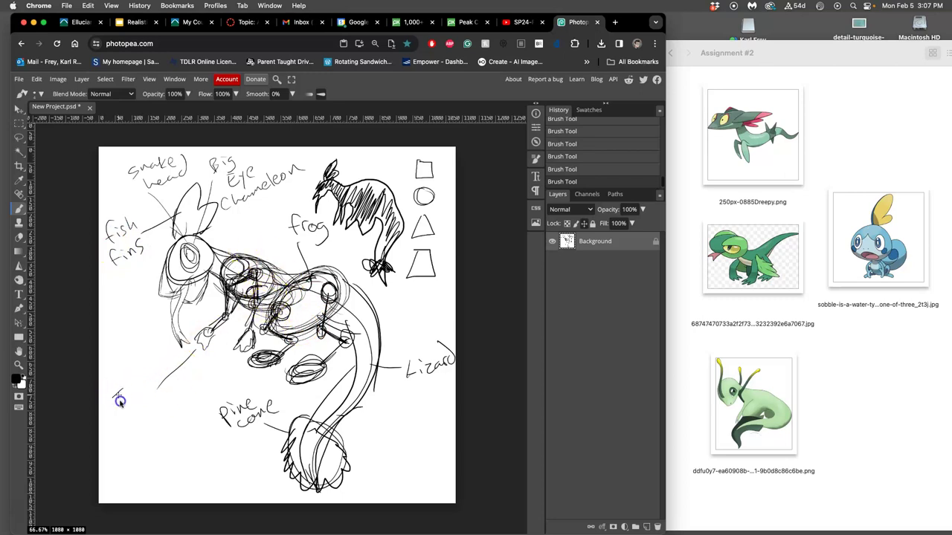
pyautogui.moveTo(150, 379); pyautogui.dragTo(152, 383)
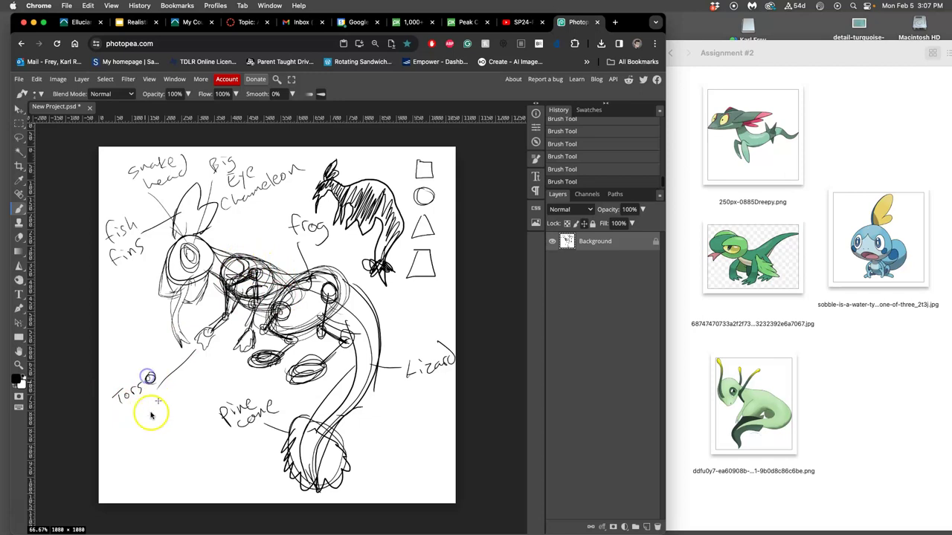
# Sketch bat wings from both shoulders and add "Bat" above the "Torso" label.
pyautogui.moveTo(253, 274)
pyautogui.mouseDown()
pyautogui.moveTo(255, 223)
pyautogui.moveTo(260, 239)
pyautogui.mouseUp()
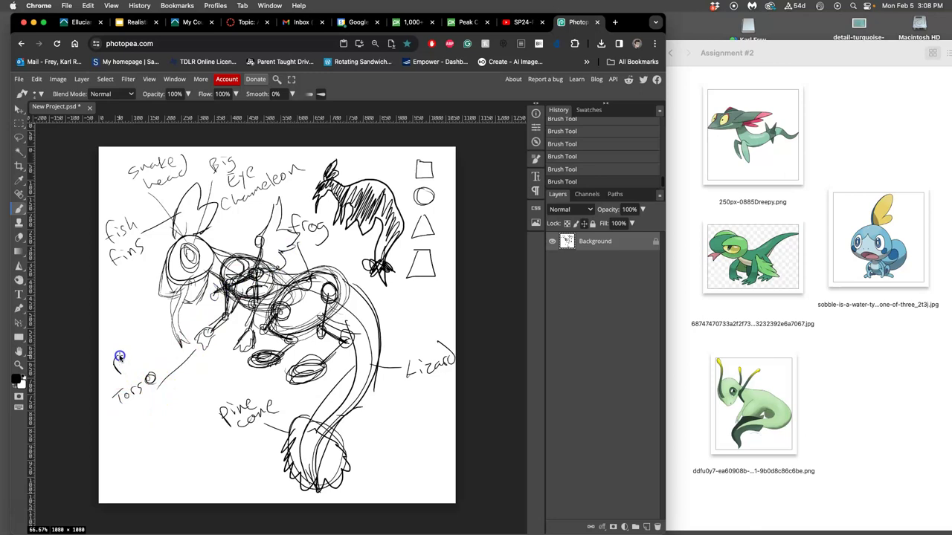
pyautogui.moveTo(223, 279)
pyautogui.mouseDown()
pyautogui.moveTo(229, 300)
pyautogui.moveTo(218, 284)
pyautogui.moveTo(191, 314)
pyautogui.moveTo(210, 297)
pyautogui.mouseUp()
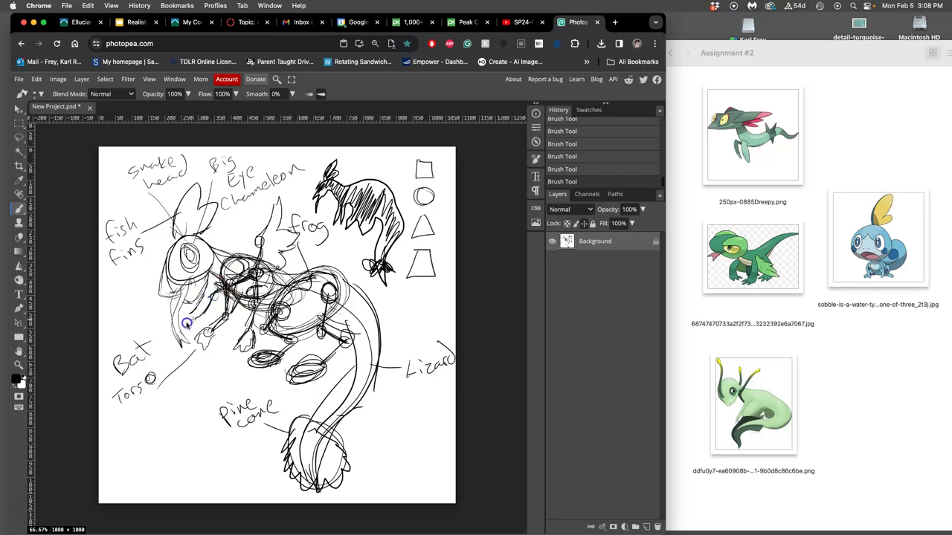
pyautogui.moveTo(211, 316); pyautogui.dragTo(187, 319)
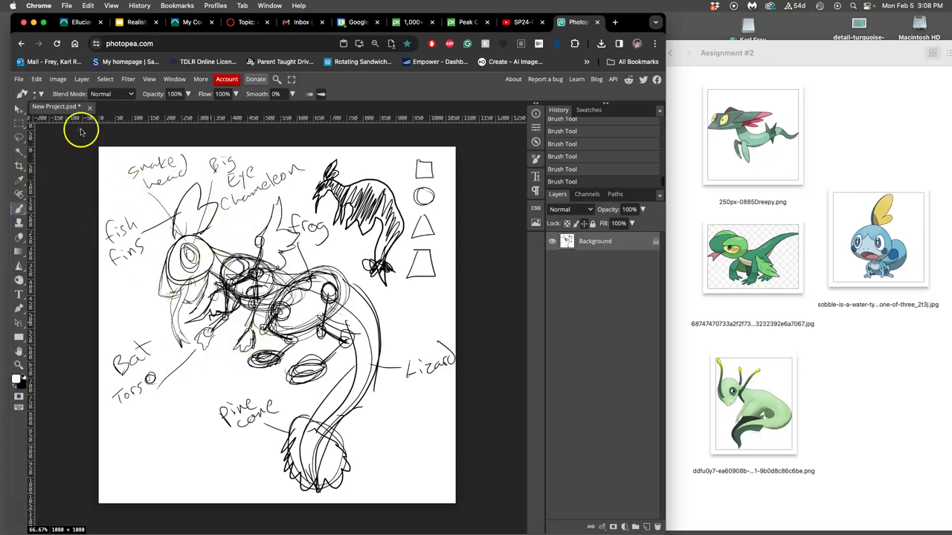
# Try erasing the front legs with a smaller eraser at 100% opacity.
pyautogui.click(20, 238)
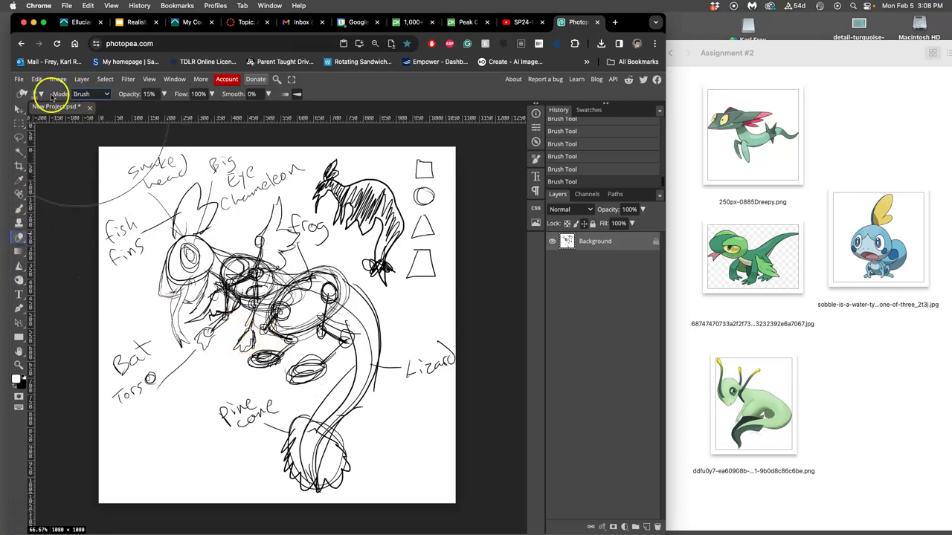
pyautogui.click(43, 94)
pyautogui.moveTo(87, 120); pyautogui.dragTo(97, 121)
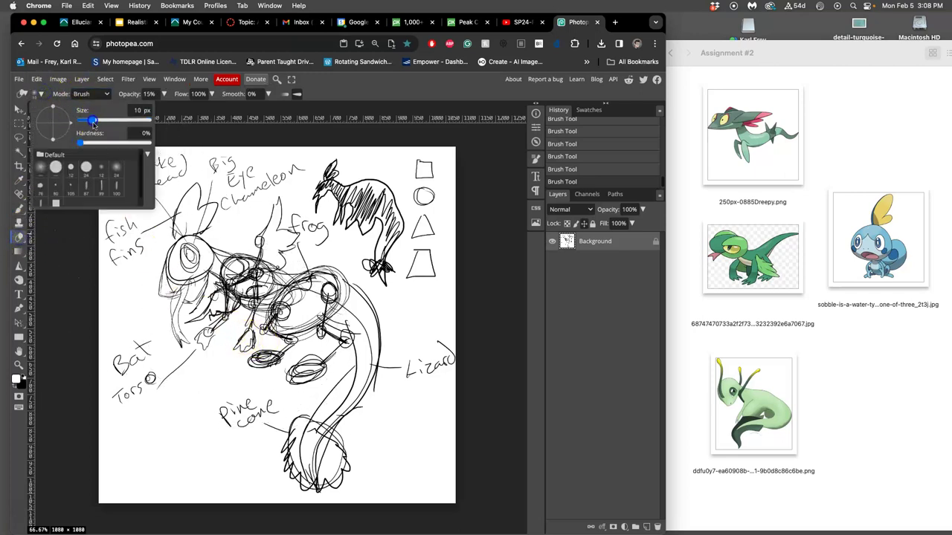
pyautogui.click(213, 333)
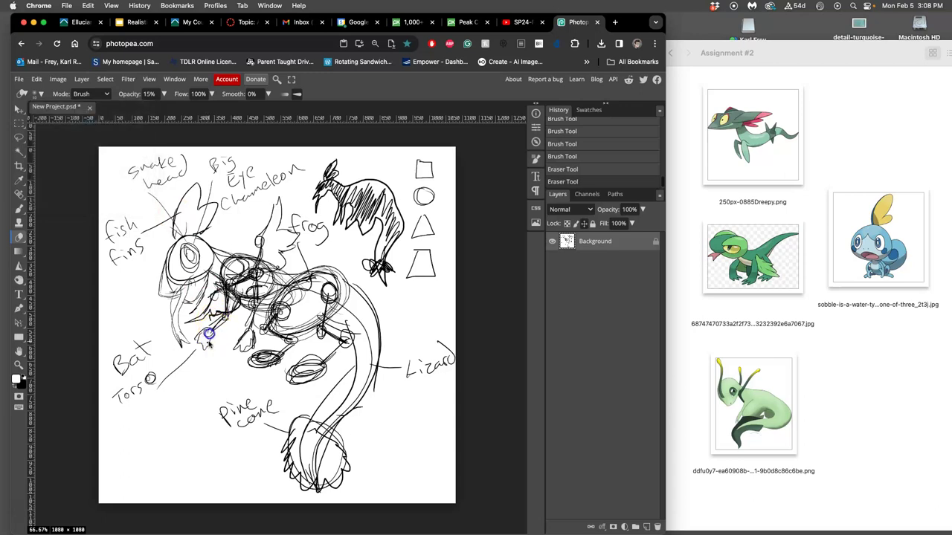
pyautogui.click(164, 94)
pyautogui.moveTo(130, 109); pyautogui.dragTo(132, 109)
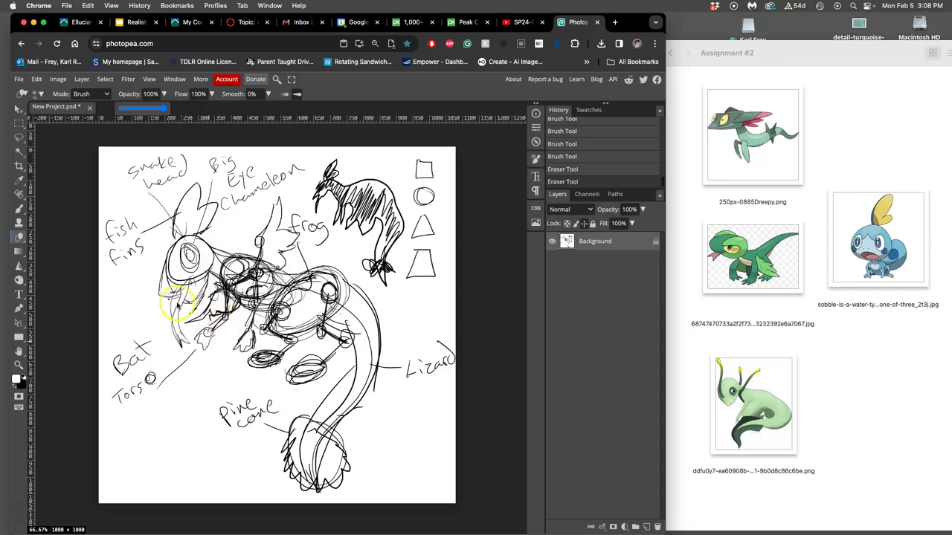
# Paint over the front legs and paws in white with a larger brush.
pyautogui.click(18, 213)
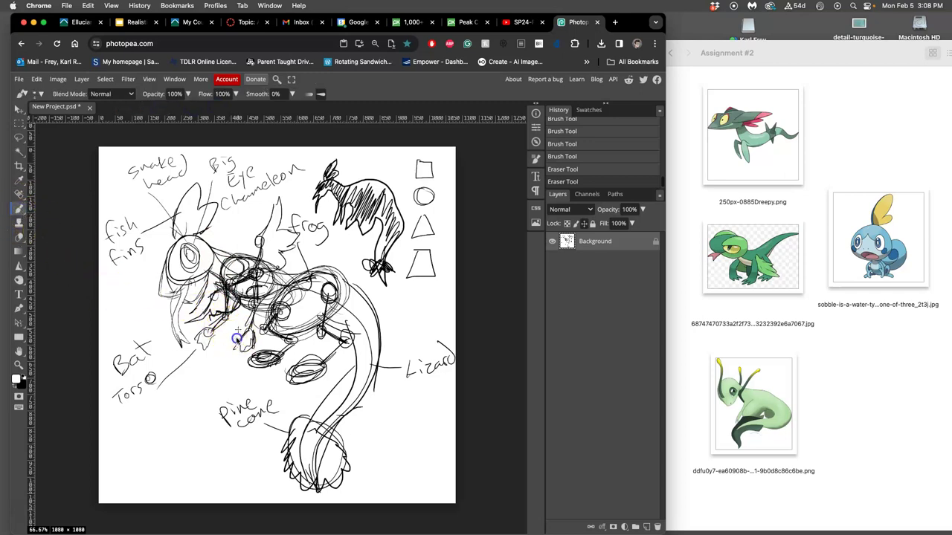
pyautogui.click(41, 93)
pyautogui.moveTo(92, 122); pyautogui.dragTo(100, 122)
pyautogui.click(281, 333)
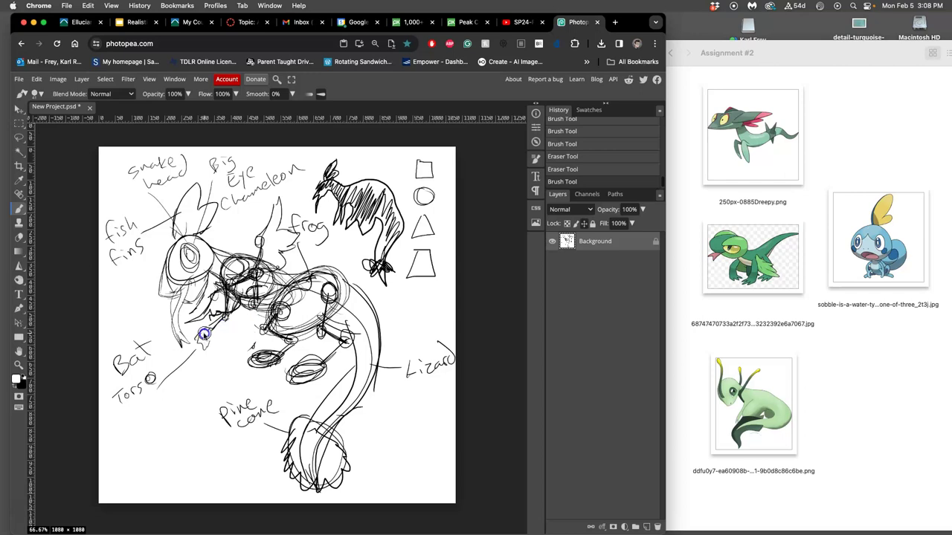
pyautogui.moveTo(222, 320)
pyautogui.mouseDown()
pyautogui.moveTo(225, 288)
pyautogui.moveTo(256, 294)
pyautogui.moveTo(266, 307)
pyautogui.mouseUp()
pyautogui.moveTo(291, 271); pyautogui.dragTo(301, 331)
pyautogui.moveTo(204, 302); pyautogui.dragTo(206, 295)
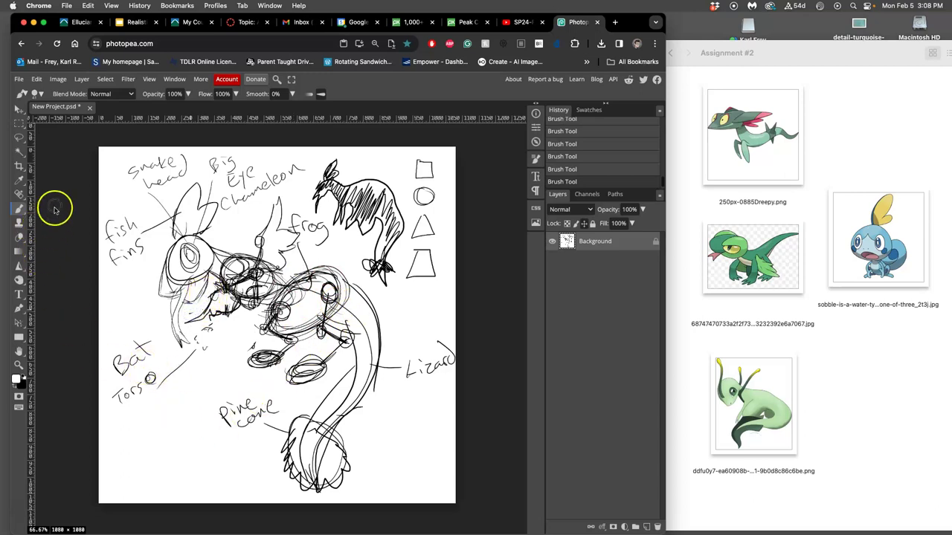
# Return to the Brush tool with black as the foreground colour.
pyautogui.click(20, 139)
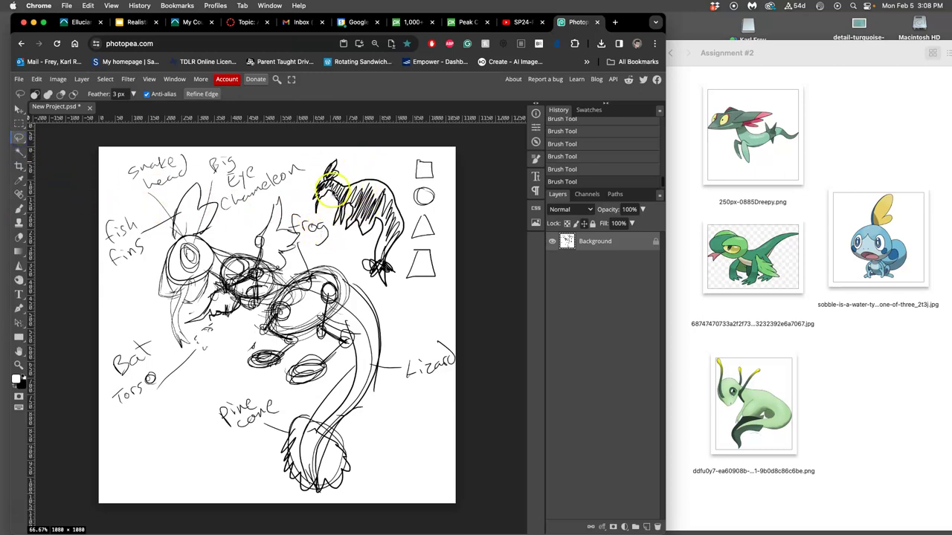
pyautogui.click(19, 210)
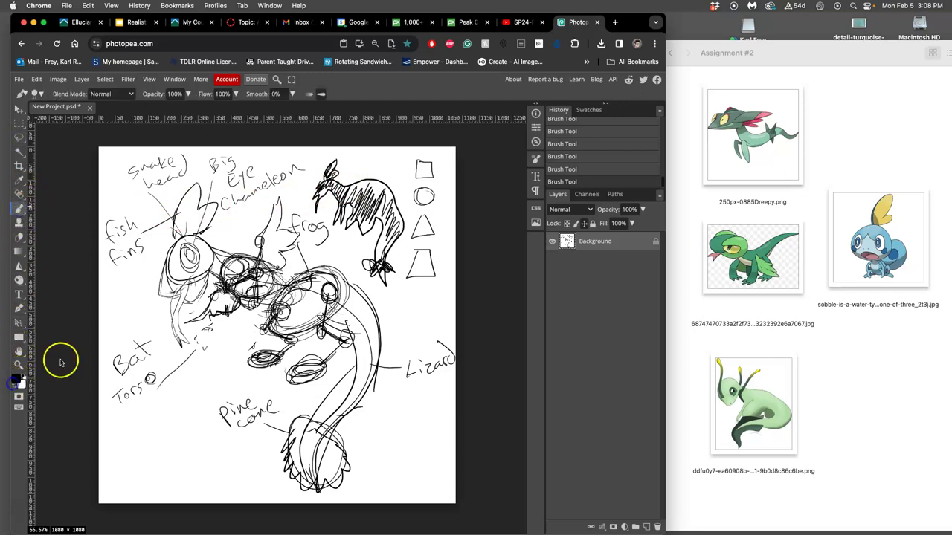